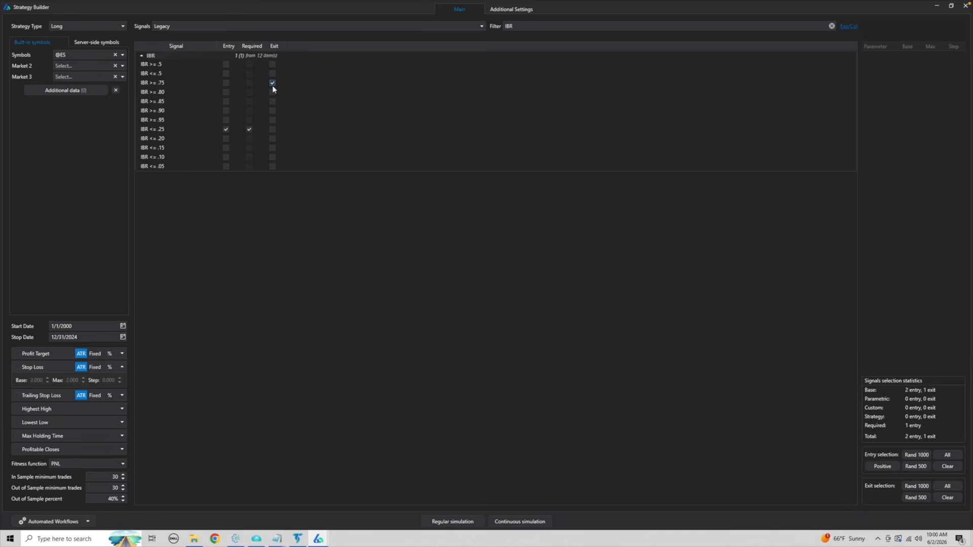
Review the slippage, commission and account value in the additional settings, and check the built-in symbol categories without changing the selection.
left_click(503, 11)
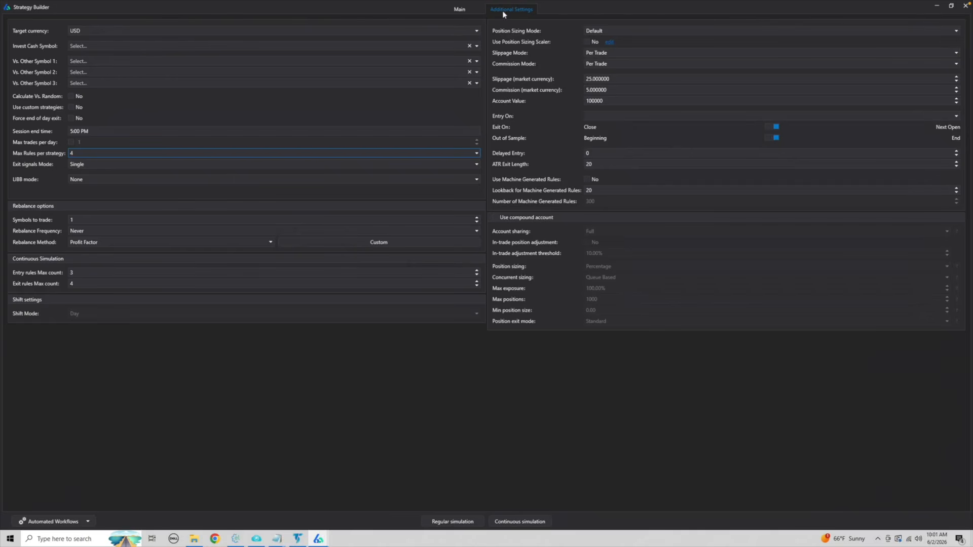
left_click(570, 79)
left_click_drag(611, 79, 568, 79)
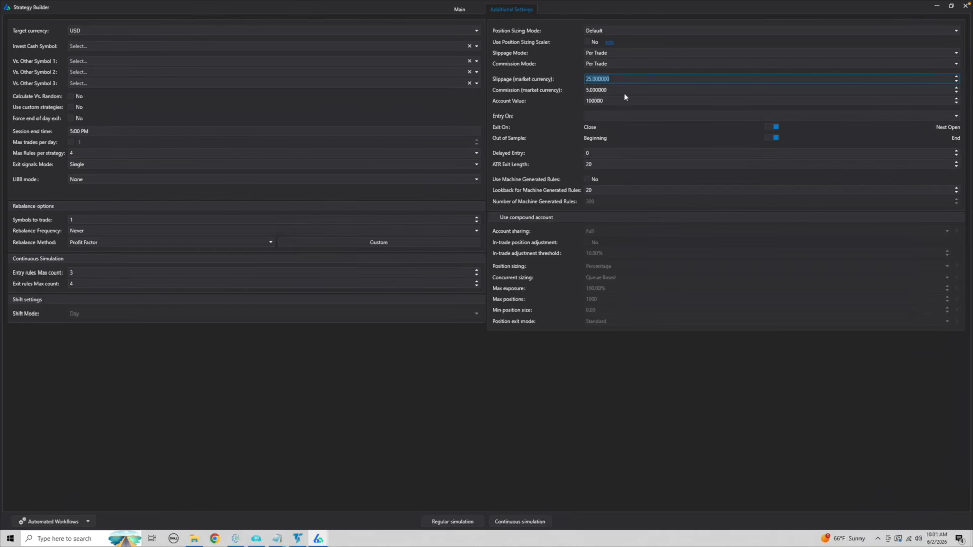
left_click_drag(615, 100, 565, 104)
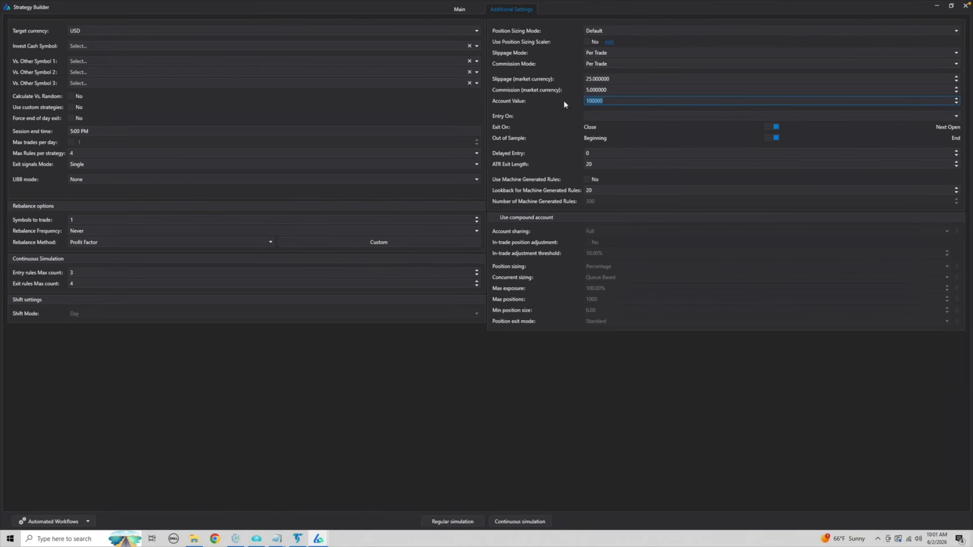
left_click(454, 11)
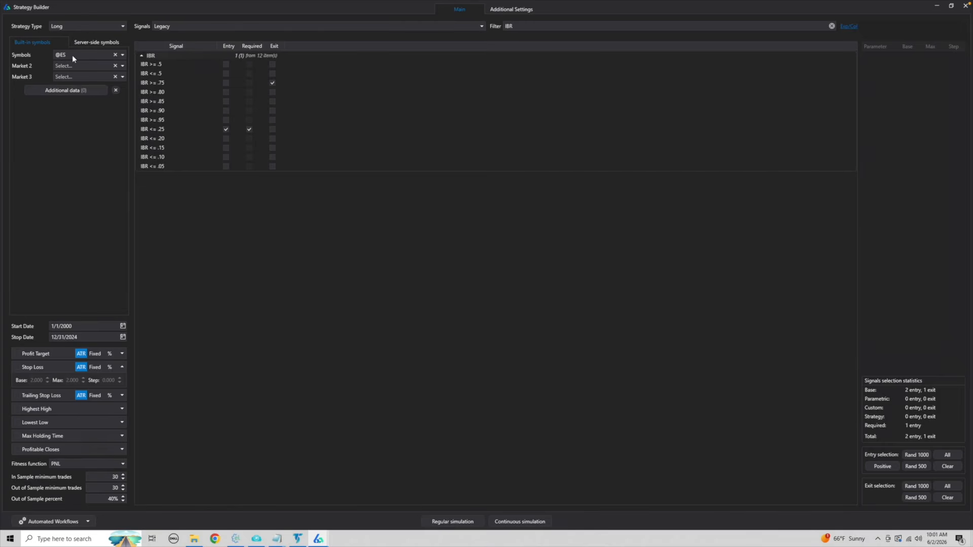
left_click(93, 55)
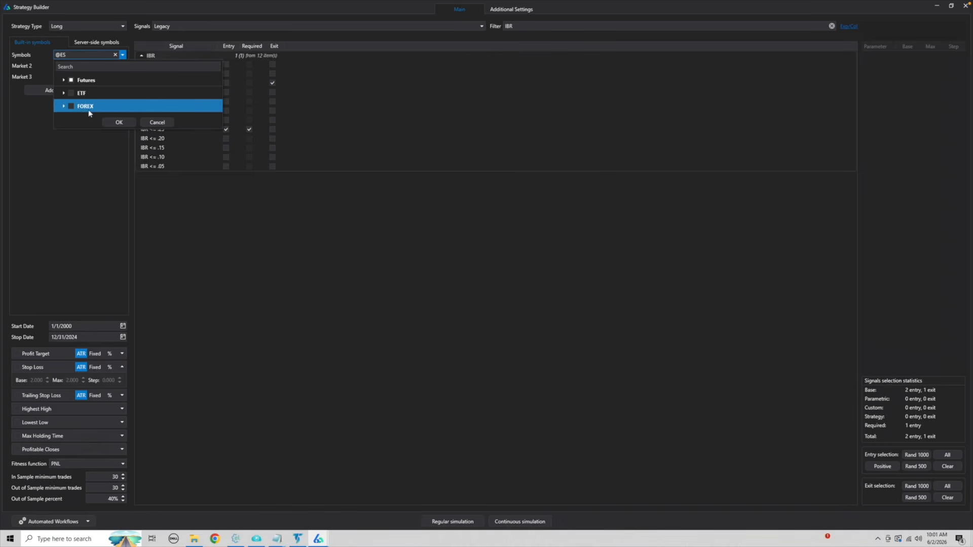
left_click(153, 123)
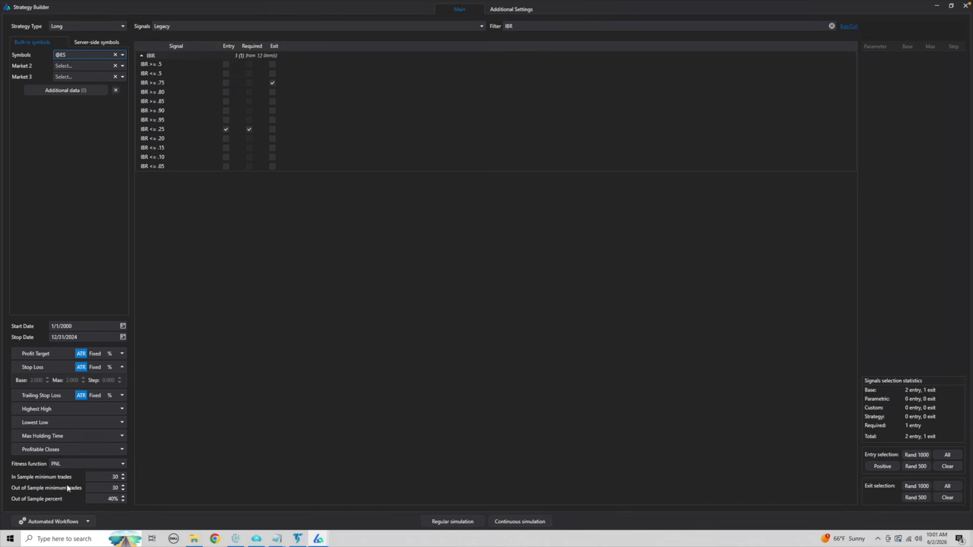
Set the out-of-sample percent to 50% and run a regular simulation of the IBR strategy.
left_click(101, 500)
type("50")
left_click(417, 205)
left_click(450, 522)
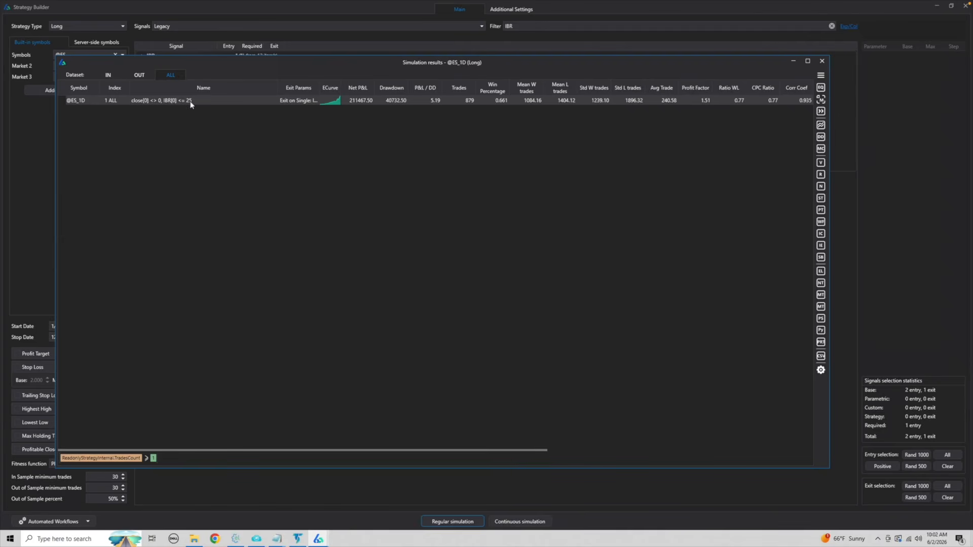
Widen the Exit Params column in the simulation results and examine the IBR strategy's equity curve.
left_click_drag(319, 86, 367, 86)
left_click(341, 104)
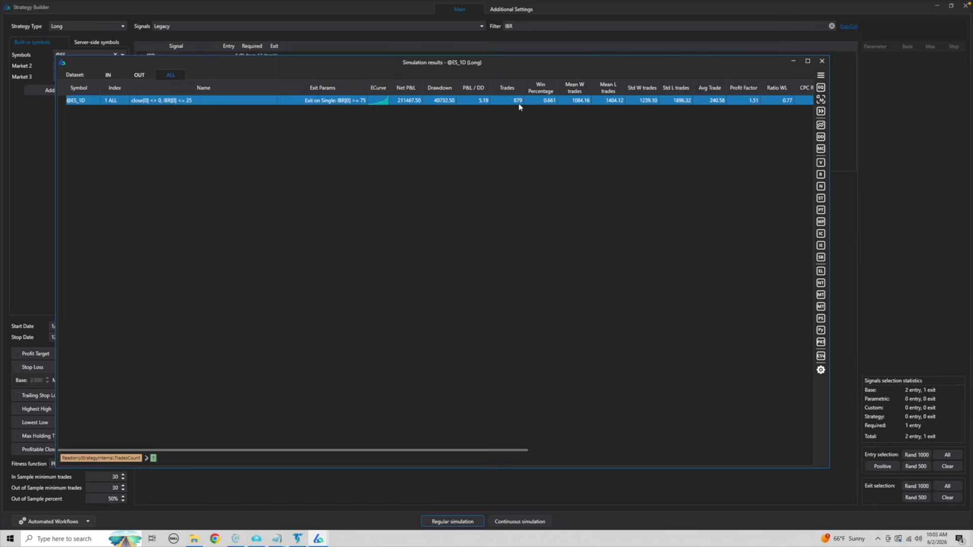
left_click(762, 100)
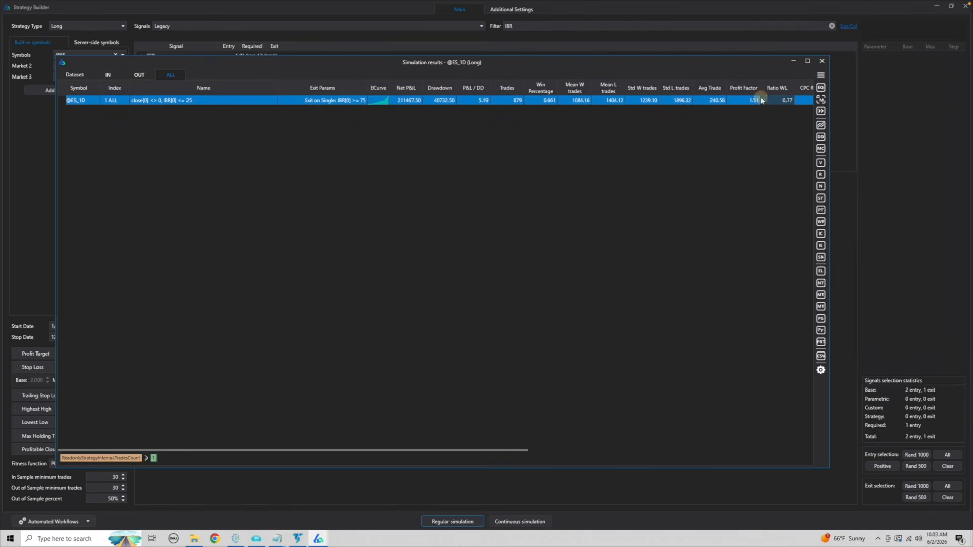
left_click(822, 88)
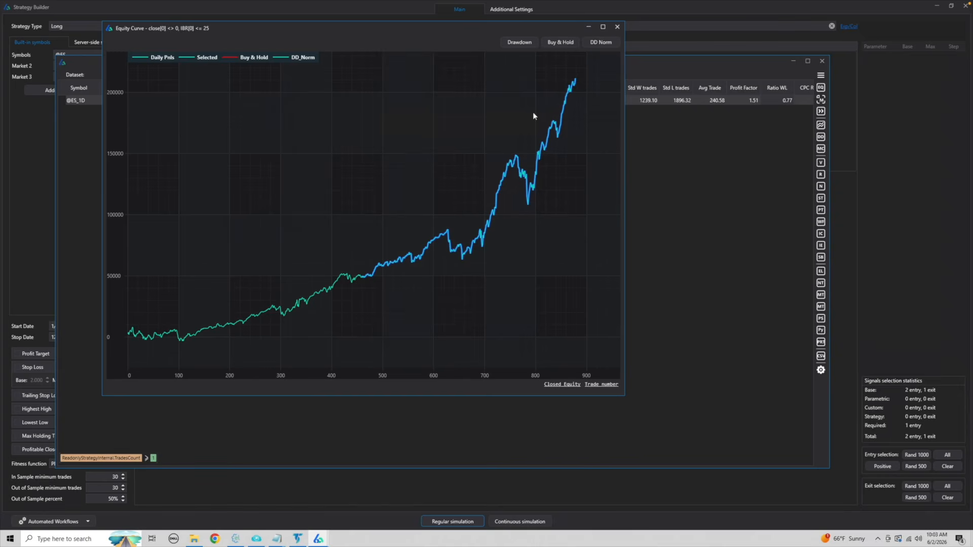
left_click(617, 27)
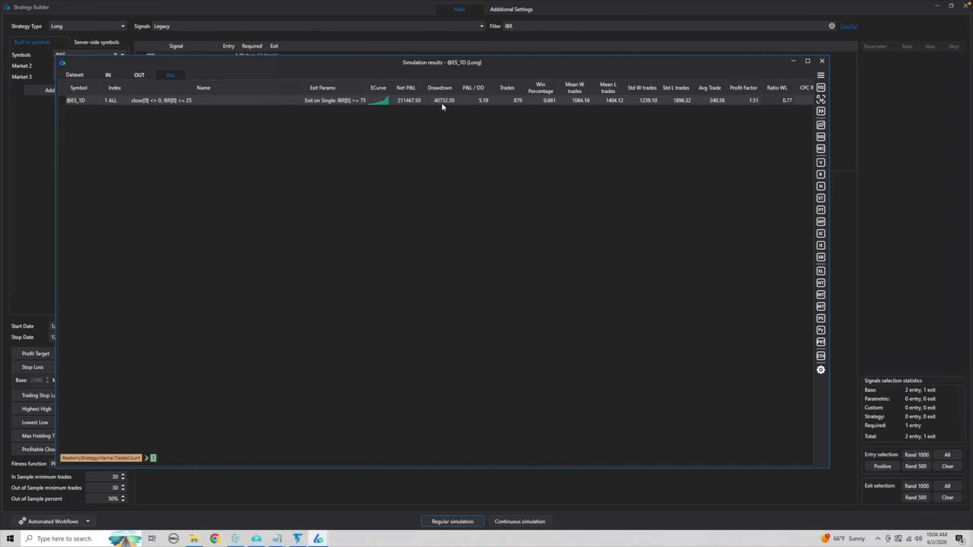
Add the IBR strategy from the simulation results to the portfolio and close the results.
right_click(293, 101)
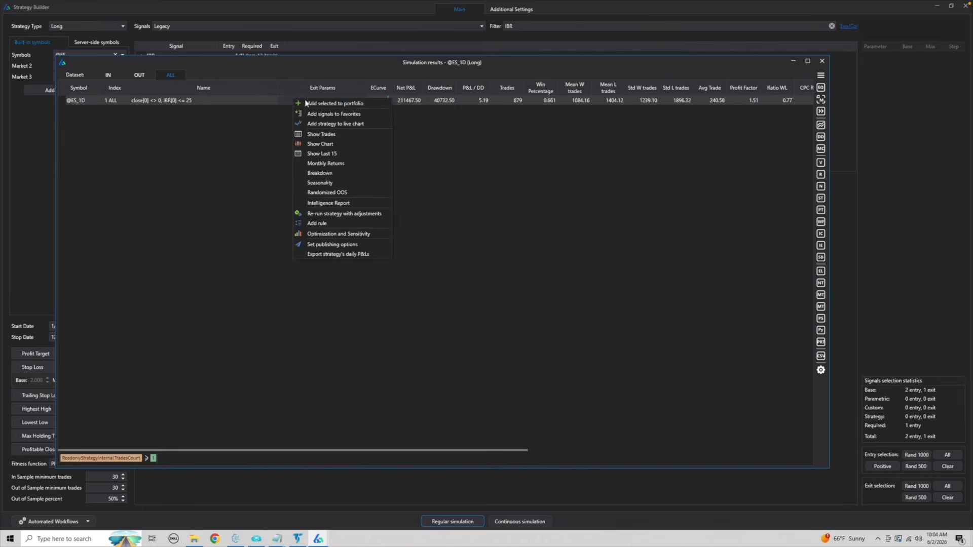
left_click(314, 103)
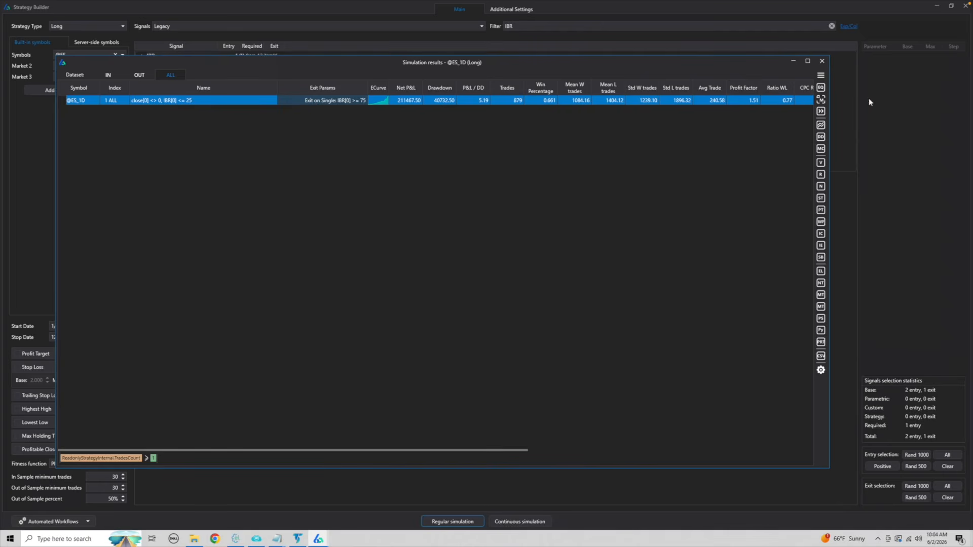
left_click(822, 61)
left_click(447, 275)
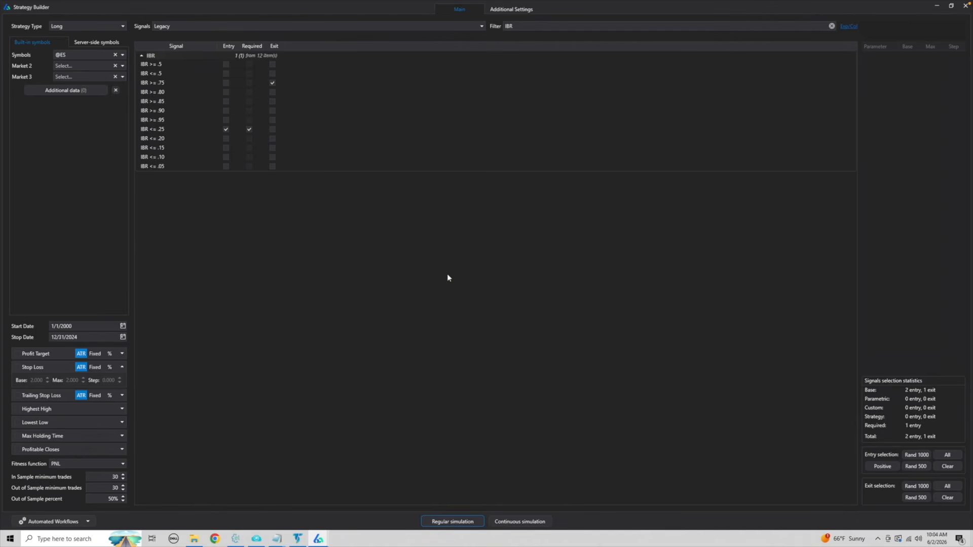
Filter the signals by SMA and make Close[0] > SMA(200)[0] a required entry signal.
left_click(522, 26)
key("BackSpace")
key("BackSpace")
key("BackSpace")
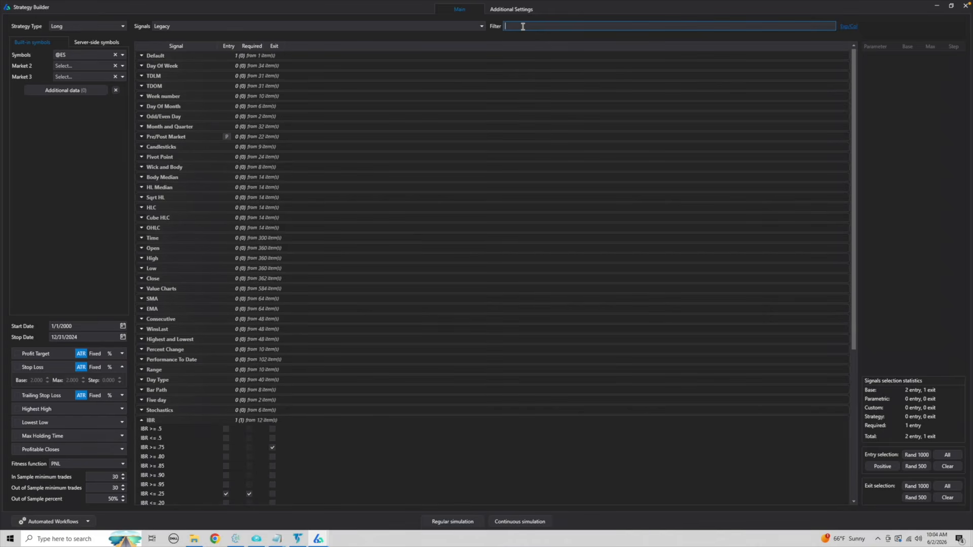
type("SMA")
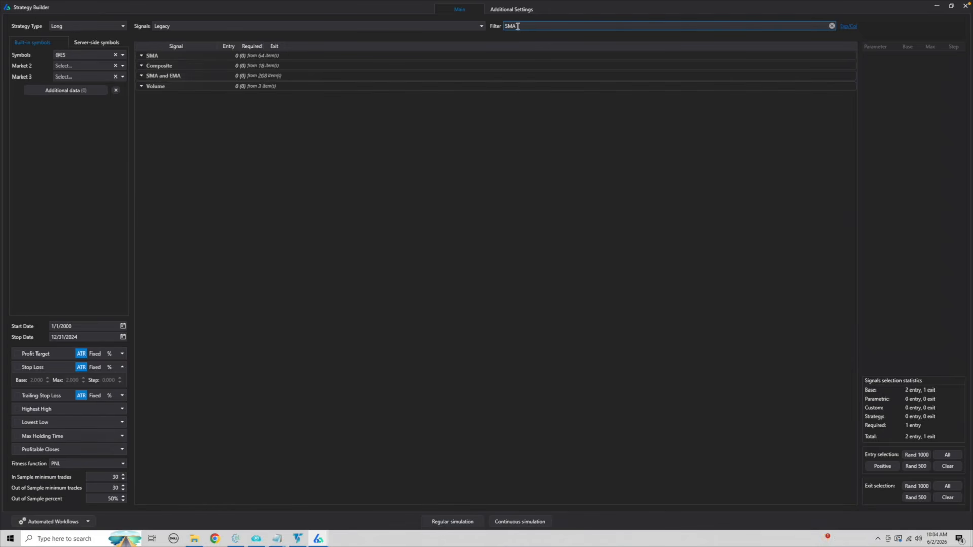
left_click(142, 56)
scroll(164, 258, "down", 5)
scroll(164, 259, "down", 3)
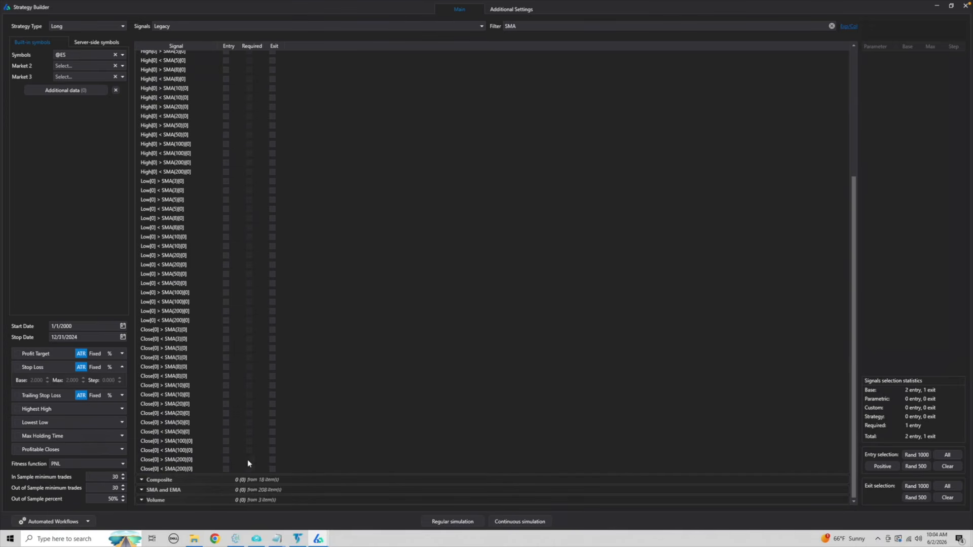
left_click(226, 460)
left_click(249, 460)
Clear the signal filter, show only the selected signals, and run a regular simulation.
left_click(562, 26)
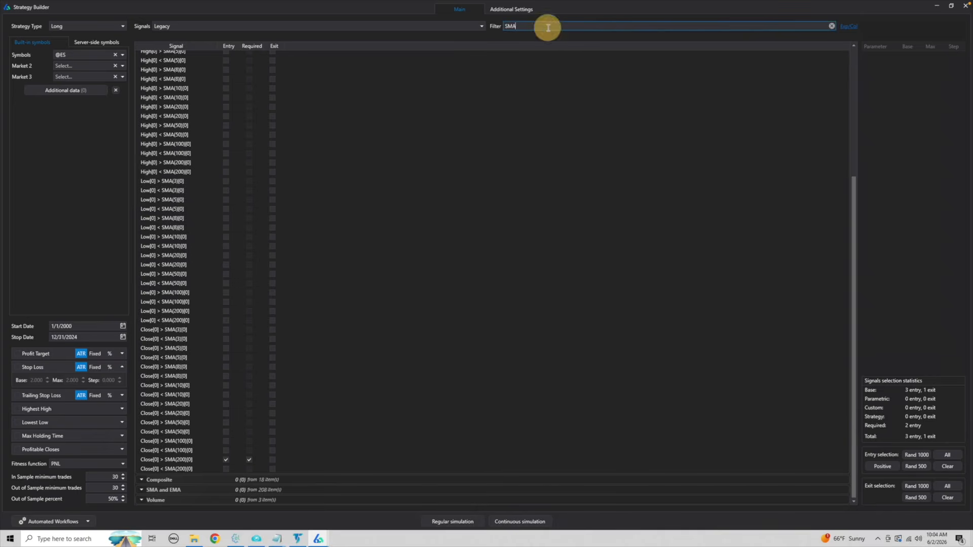
left_click(832, 26)
left_click(433, 25)
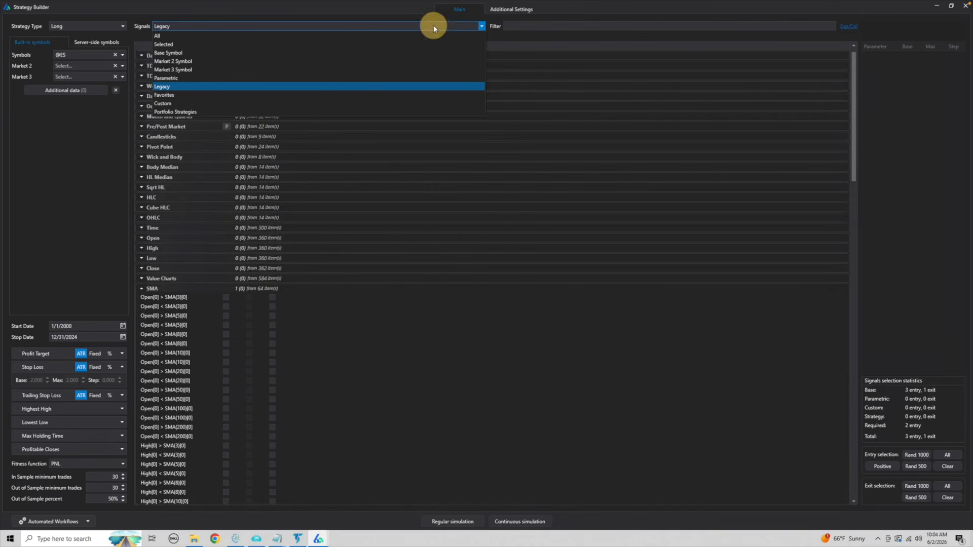
left_click(234, 44)
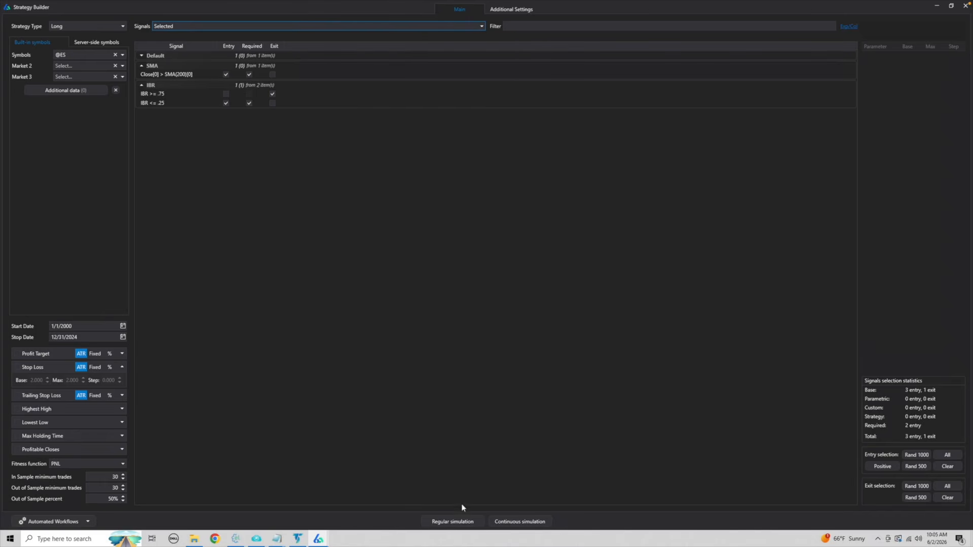
left_click(449, 523)
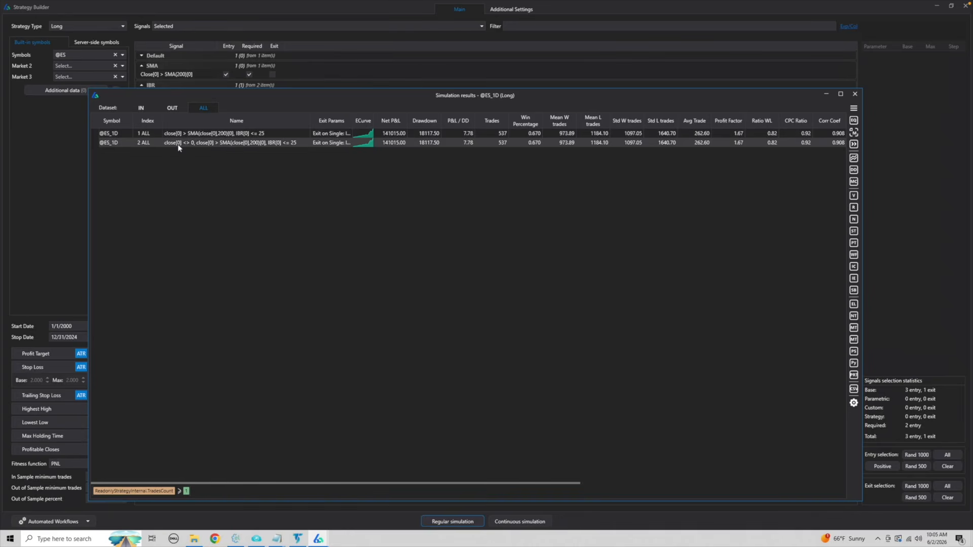
Examine the equity curve of the first result, which combines the 200-period SMA and IBR rules.
left_click(275, 134)
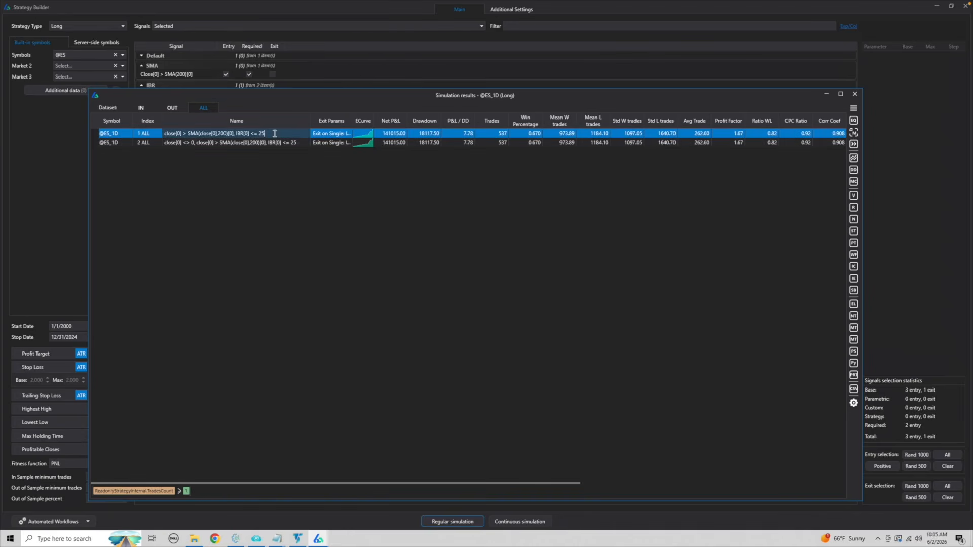
left_click(854, 120)
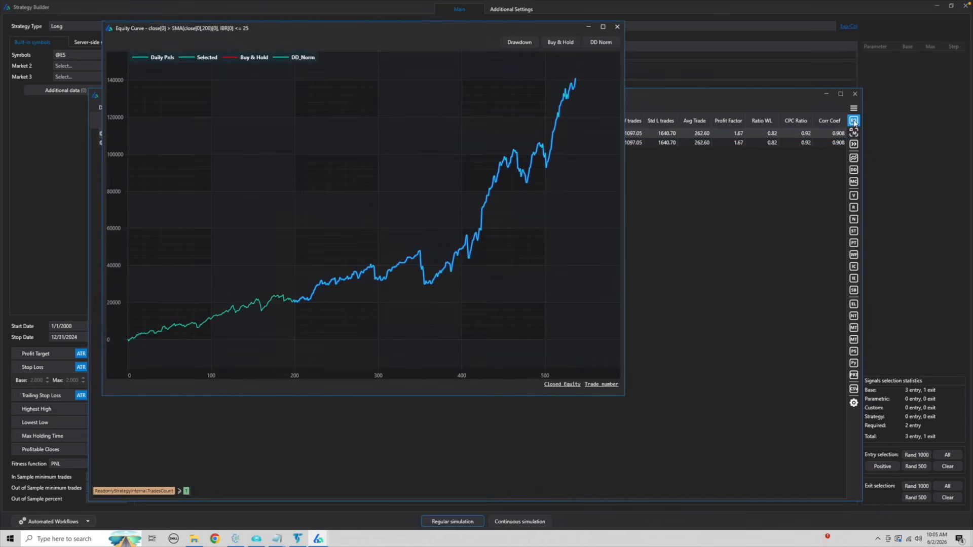
left_click(617, 28)
Add the two-rule SMA and IBR strategy to the portfolio and switch to the main Build Alpha portfolio window.
left_click(285, 136)
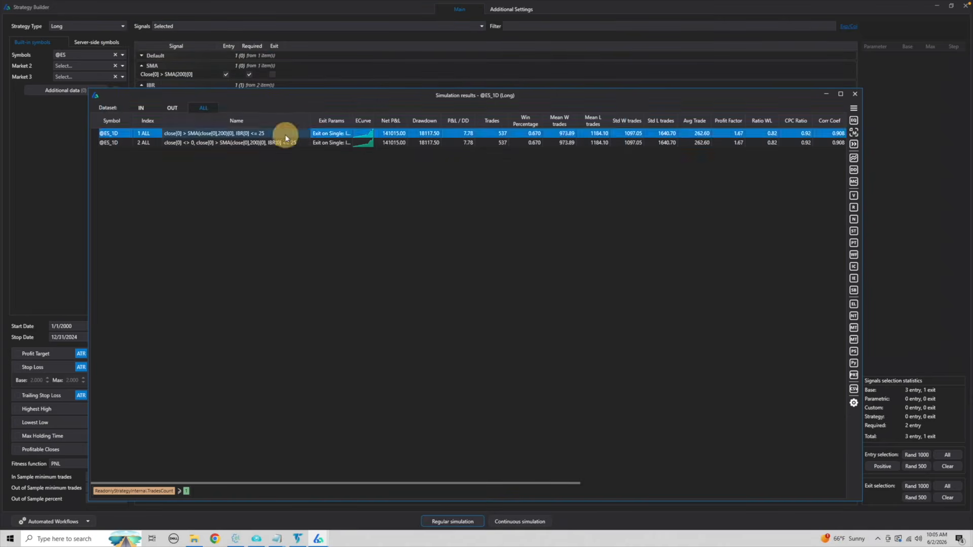
right_click(285, 135)
left_click(300, 142)
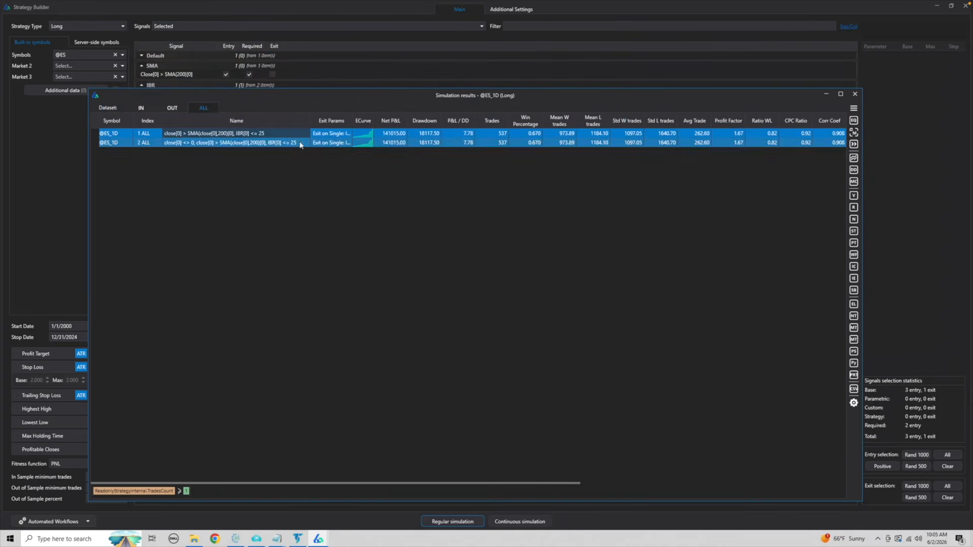
mouse_move(318, 539)
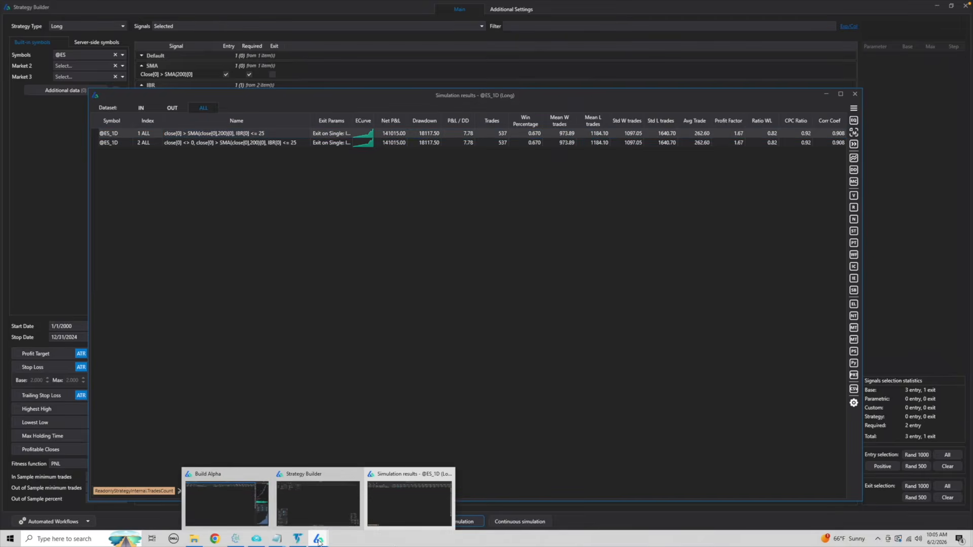
left_click(227, 504)
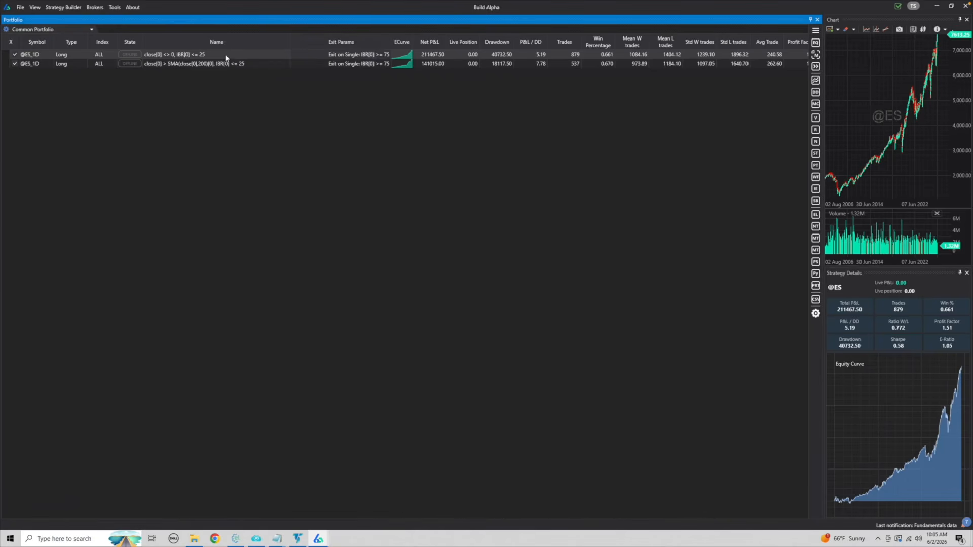
Compare the net P&L, drawdown and P&L/DD of the plain IBR strategy with the SMA-filtered one.
left_click(267, 65)
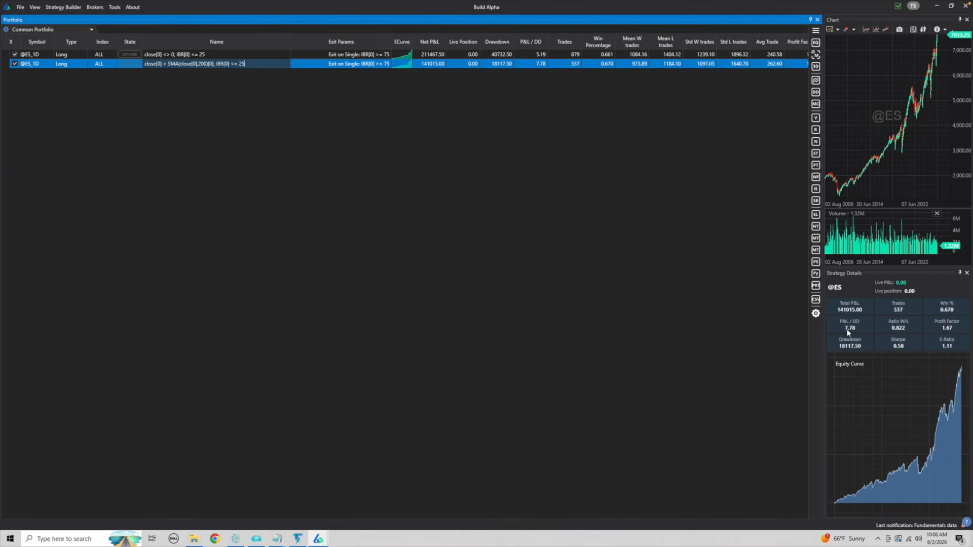
left_click(460, 56)
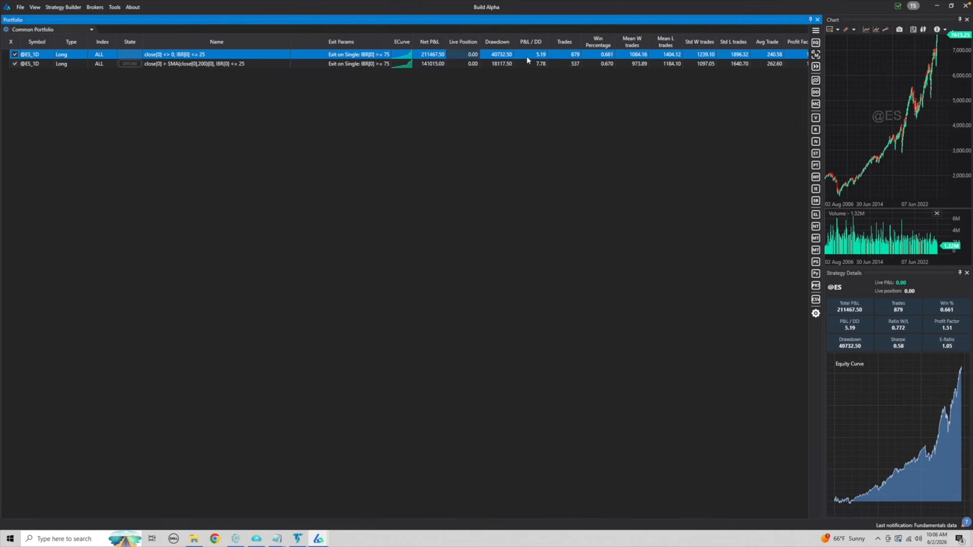
left_click(499, 64, "ctrl")
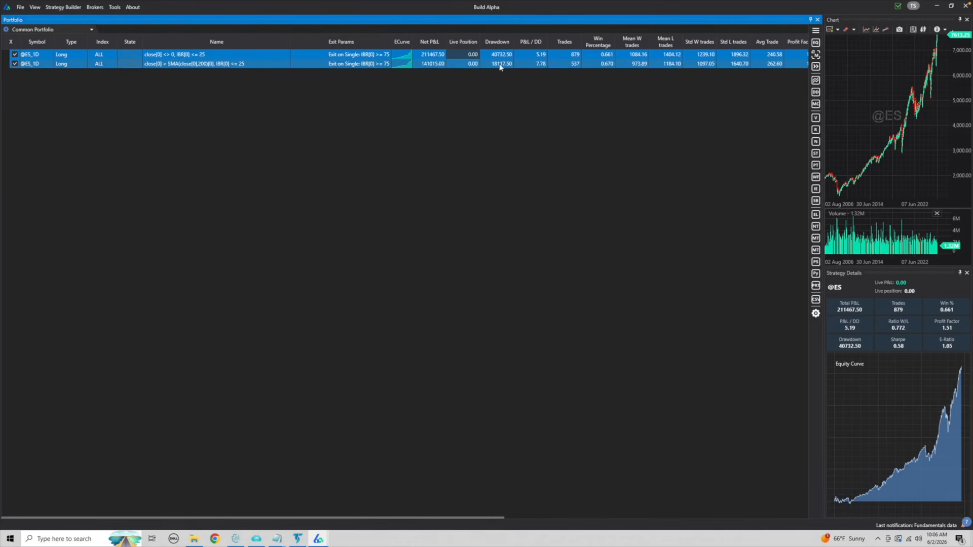
left_click(500, 65)
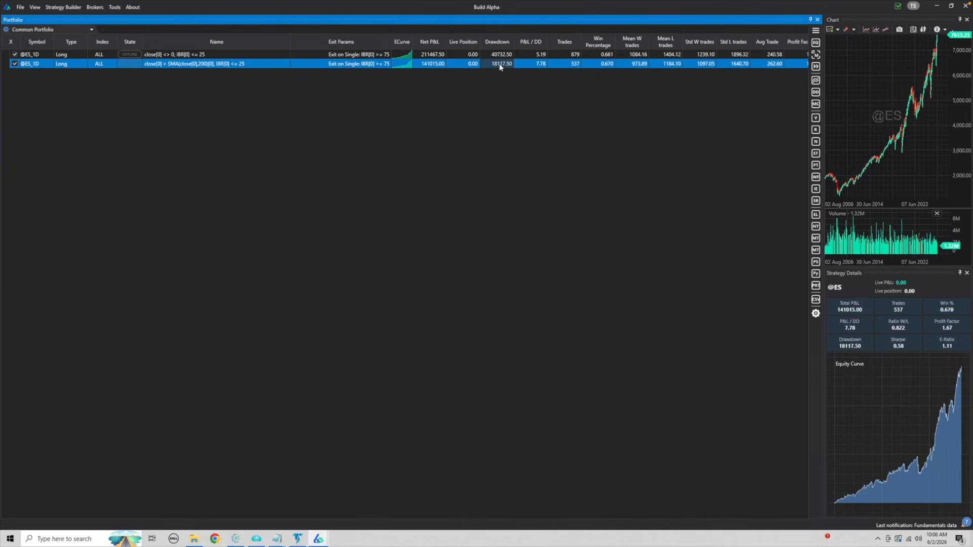
Examine the SMA-filtered strategy's trades on its price chart, narrowed to about 2000 through 2013, and close the chart.
double_click(500, 65)
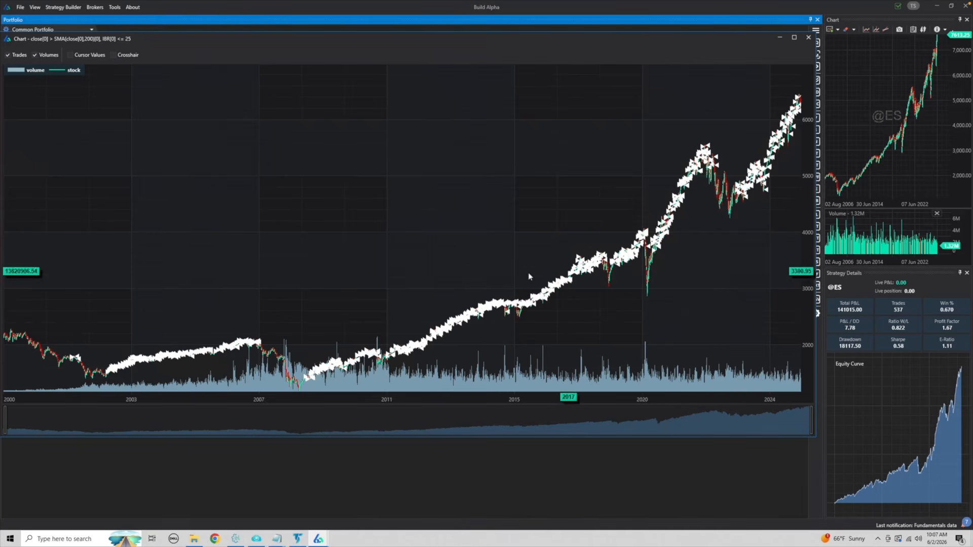
left_click_drag(813, 414, 483, 414)
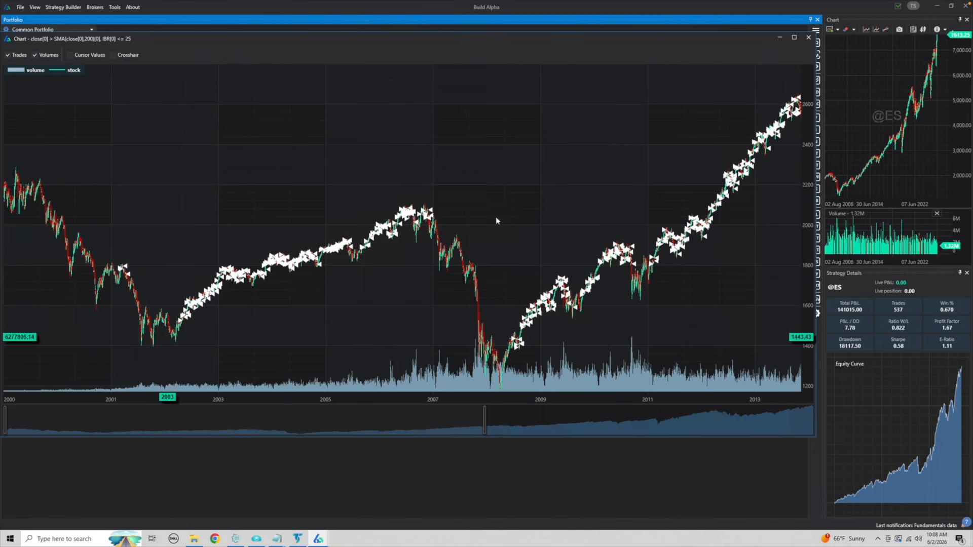
left_click(809, 37)
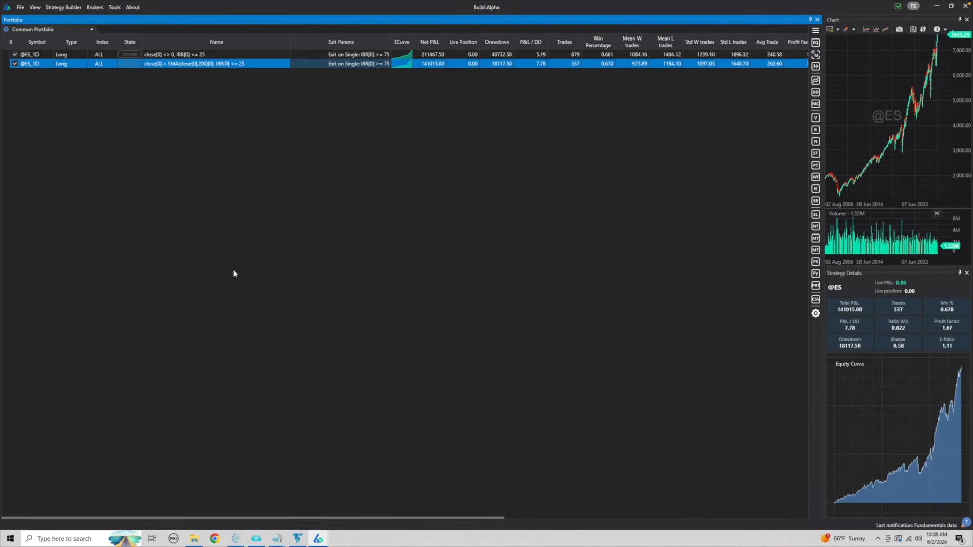
In the Strategy Builder, deselect the Close[0] > SMA(200)[0] entry signal and select all Legacy signals as entry signals.
left_click(317, 538)
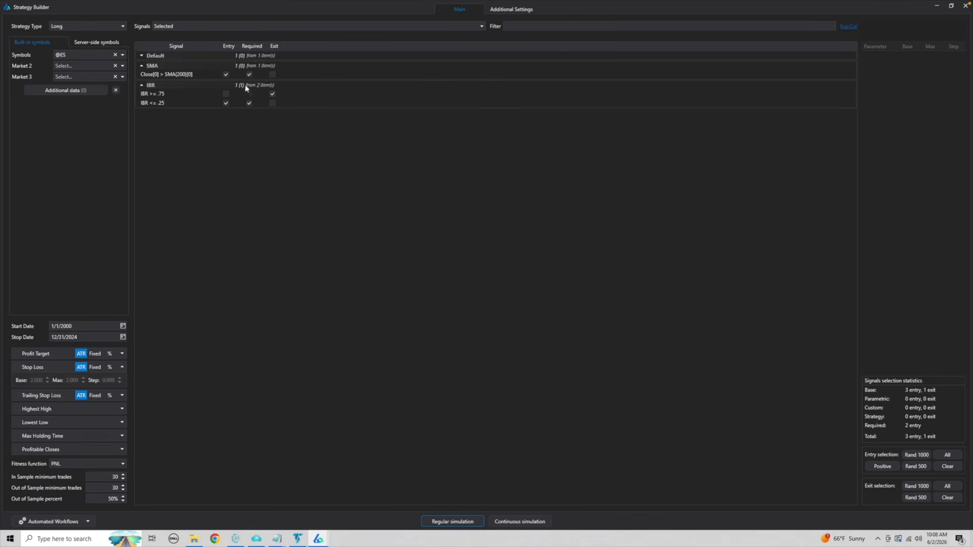
left_click(226, 75)
left_click(251, 29)
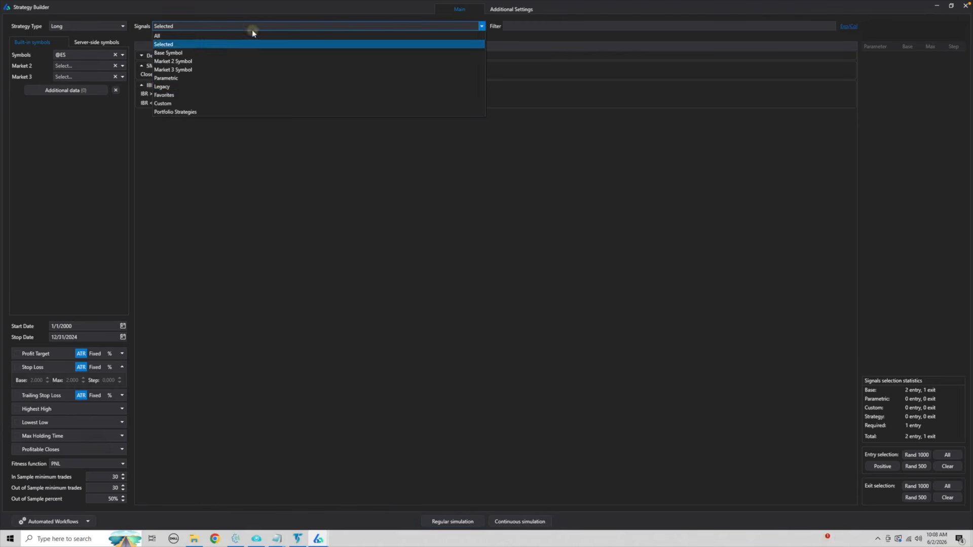
left_click(193, 87)
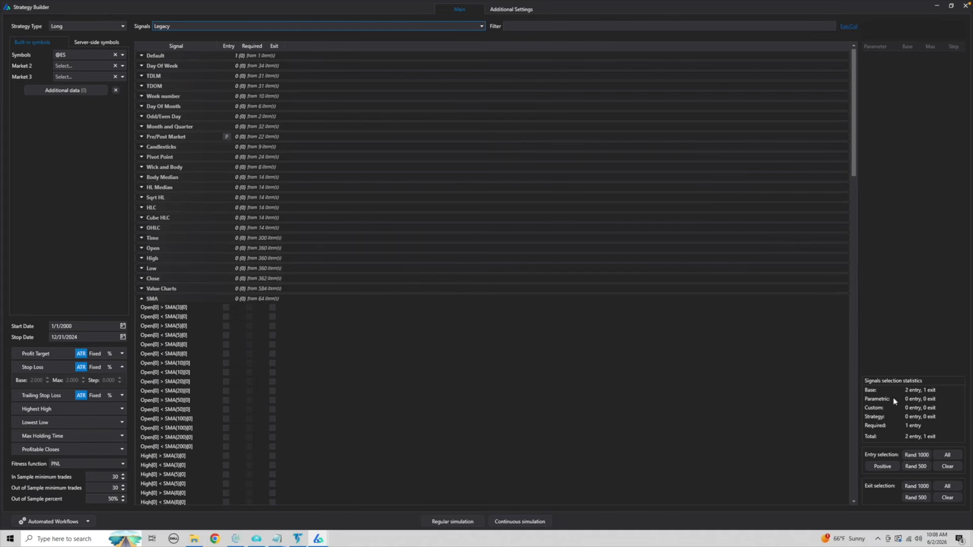
left_click(948, 454)
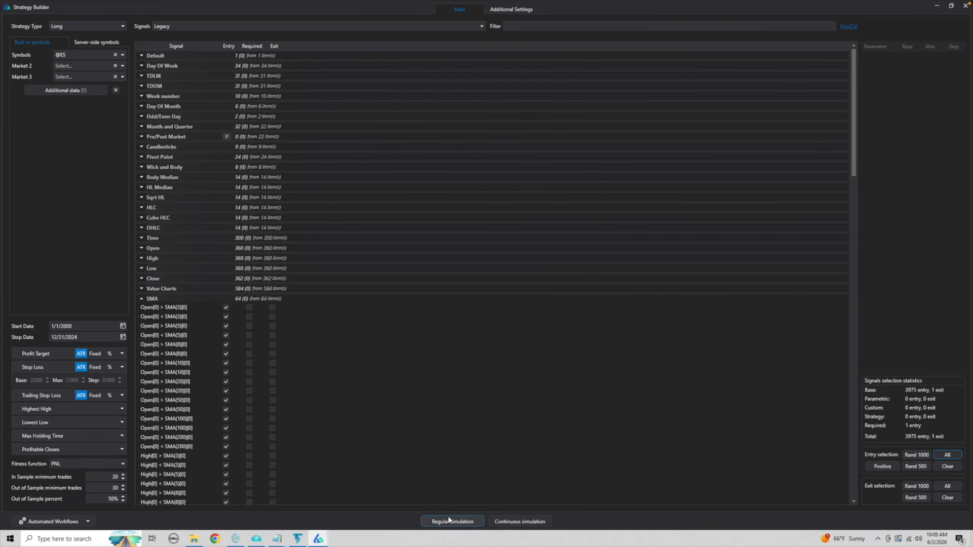
Set the maximum rules per strategy to 2 and run a regular simulation.
left_click(518, 11)
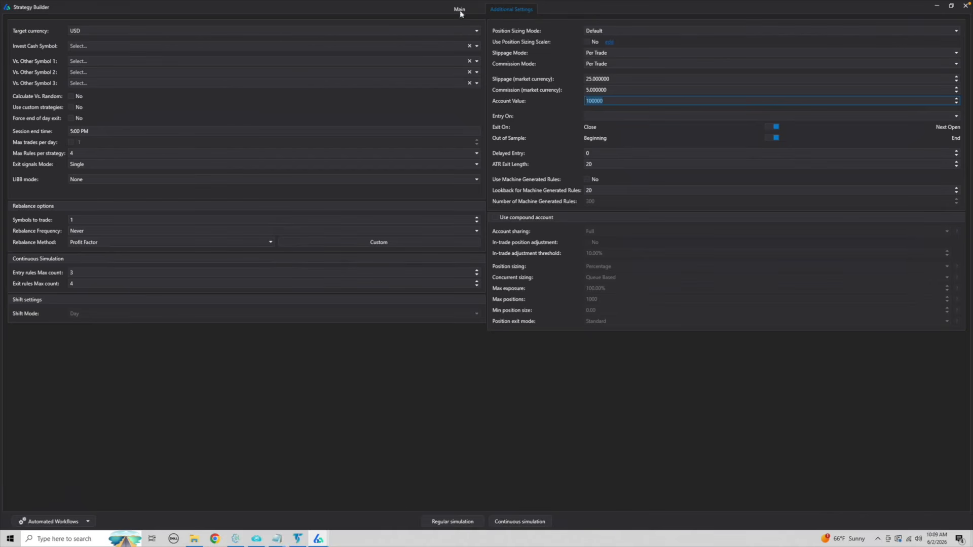
left_click(82, 154)
left_click(77, 163)
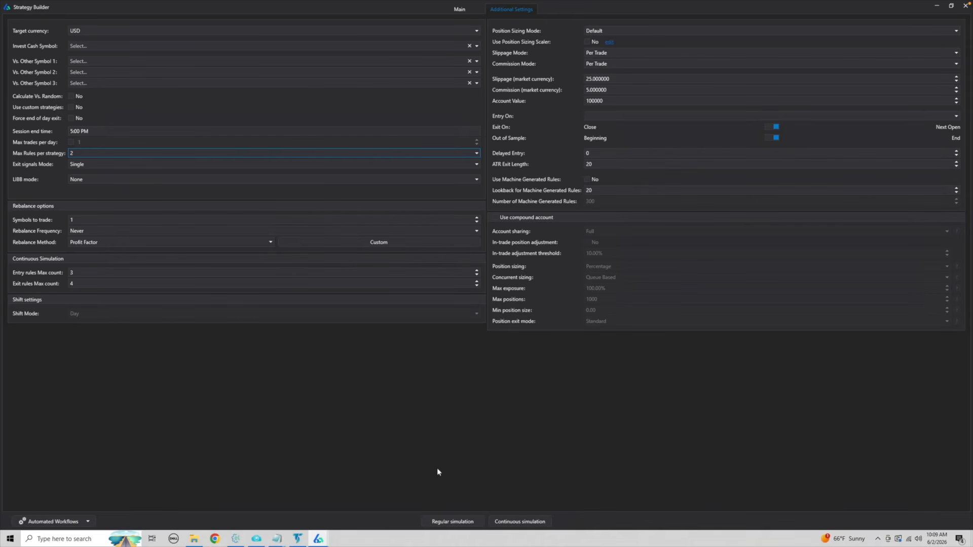
left_click(440, 523)
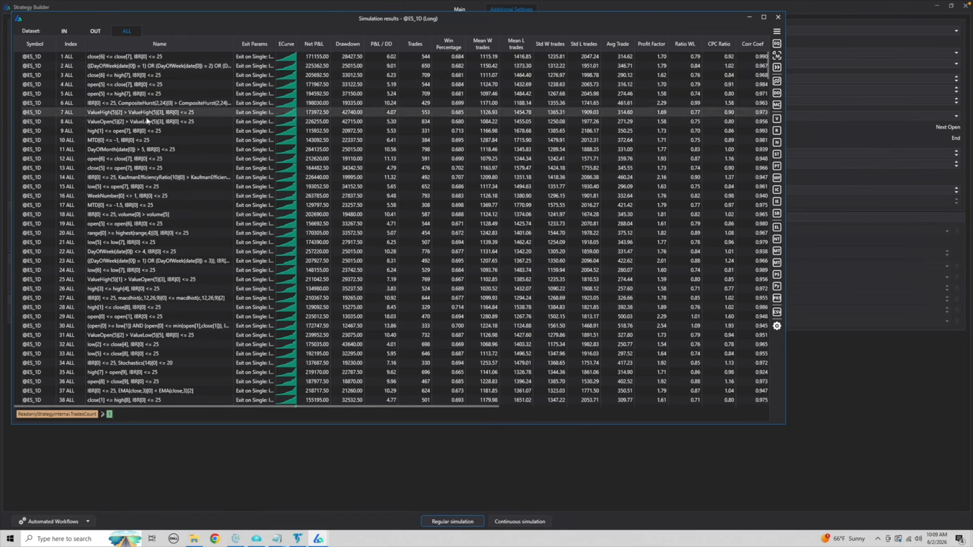
Sort the simulation results by P&L / DD from highest to lowest.
left_click(381, 39)
left_click(387, 69)
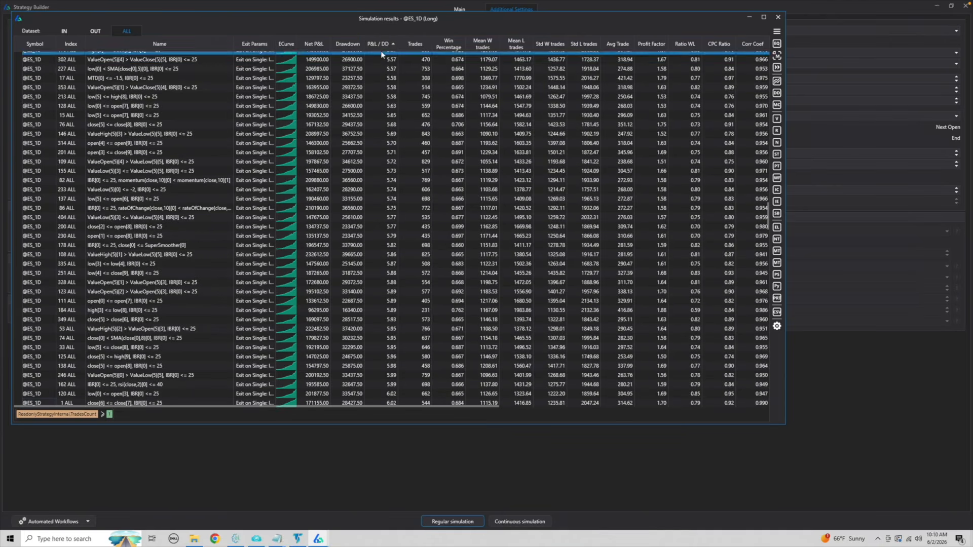
left_click(381, 47)
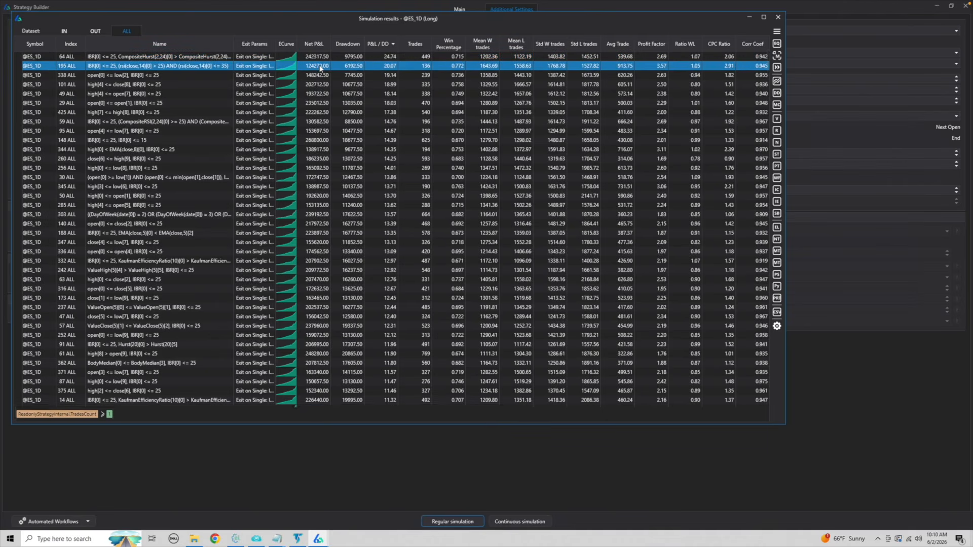
Examine the equity curves of the IBR results filtered by RSI between 25 and 35 and by open[0] <= low[2].
left_click(712, 66)
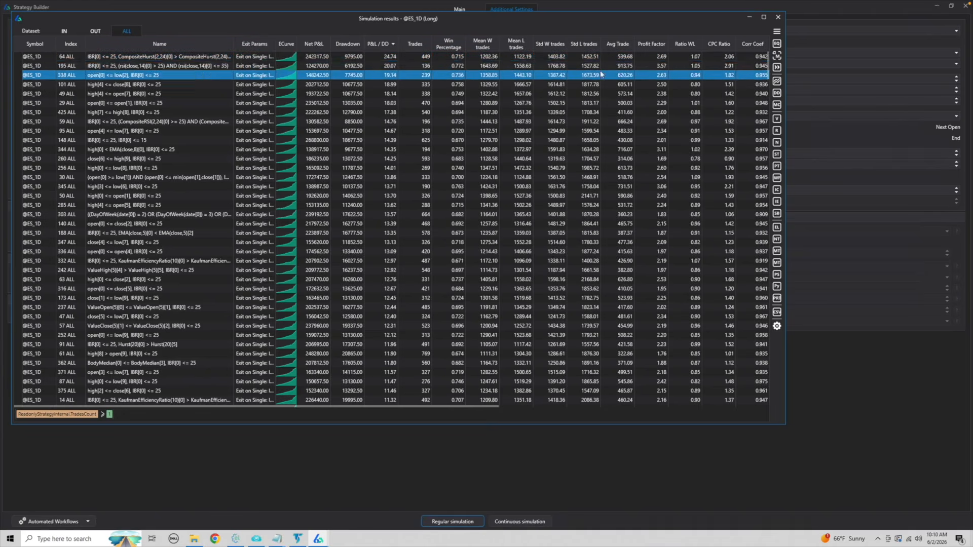
left_click(777, 44)
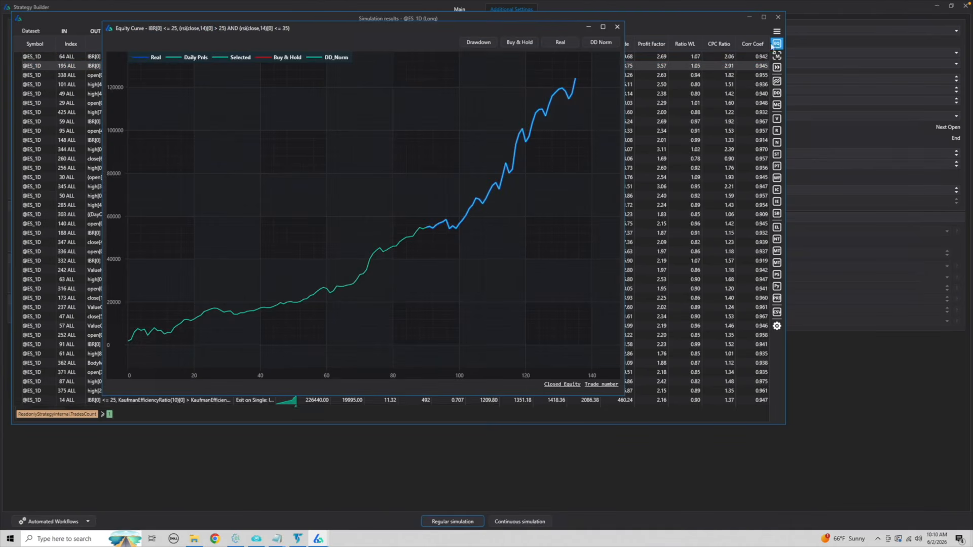
left_click(616, 27)
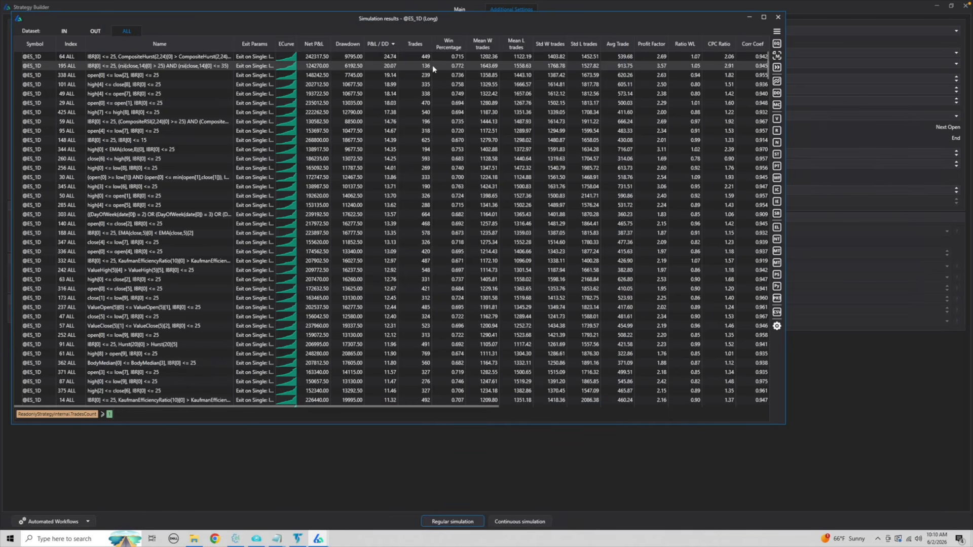
left_click(409, 75)
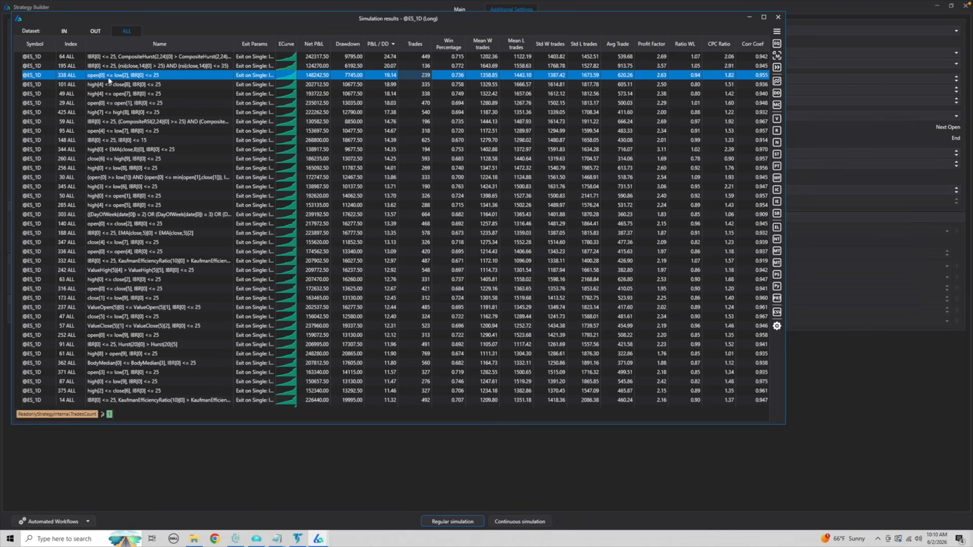
left_click(138, 58, "ctrl")
left_click(136, 66, "shift")
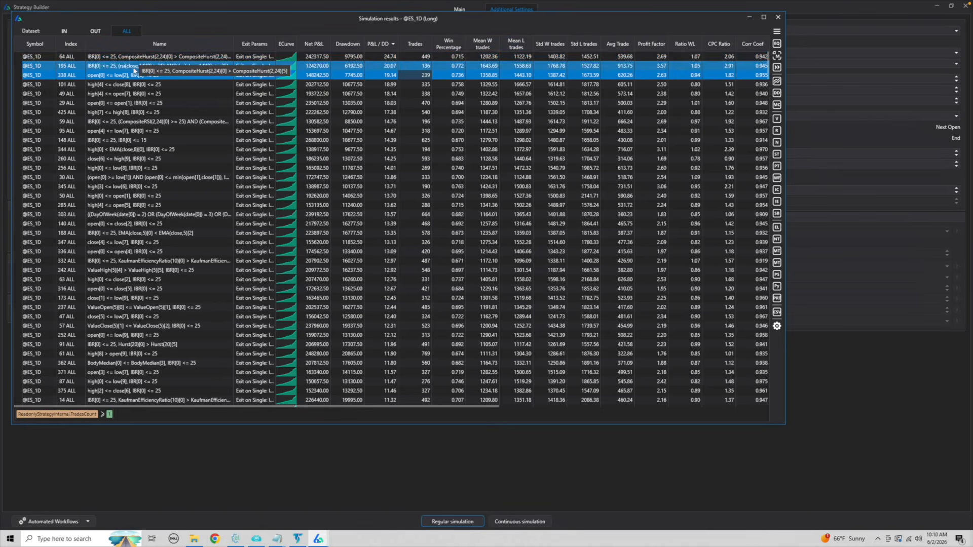
left_click(127, 69, "ctrl")
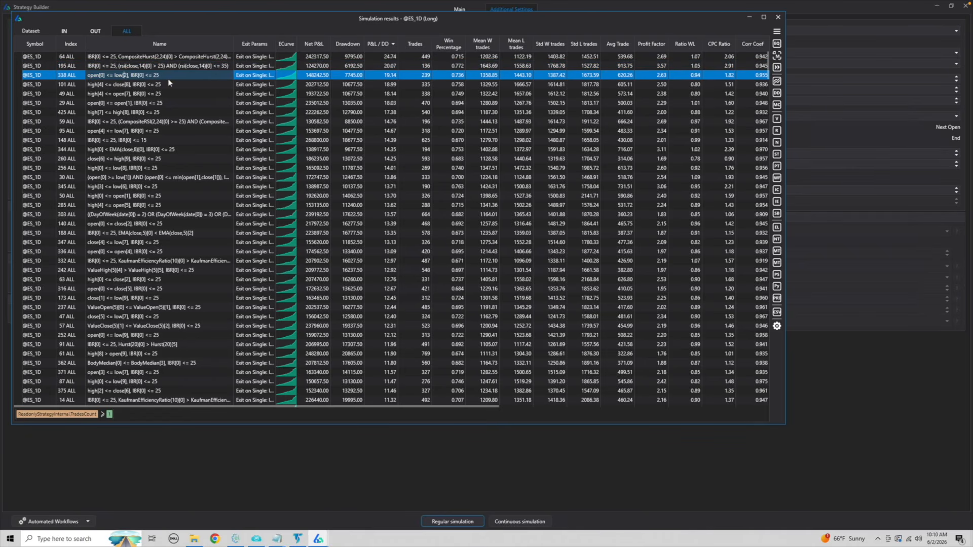
left_click(777, 45)
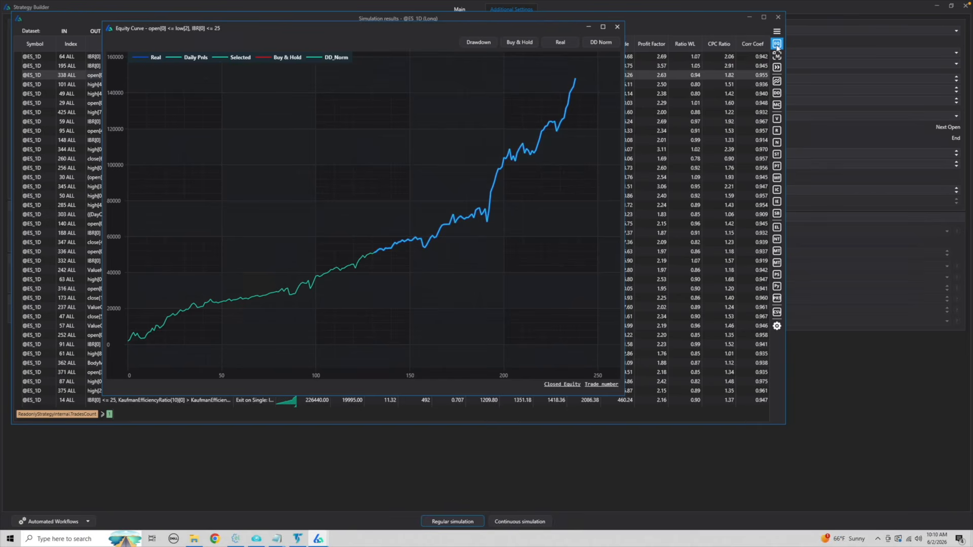
left_click(618, 27)
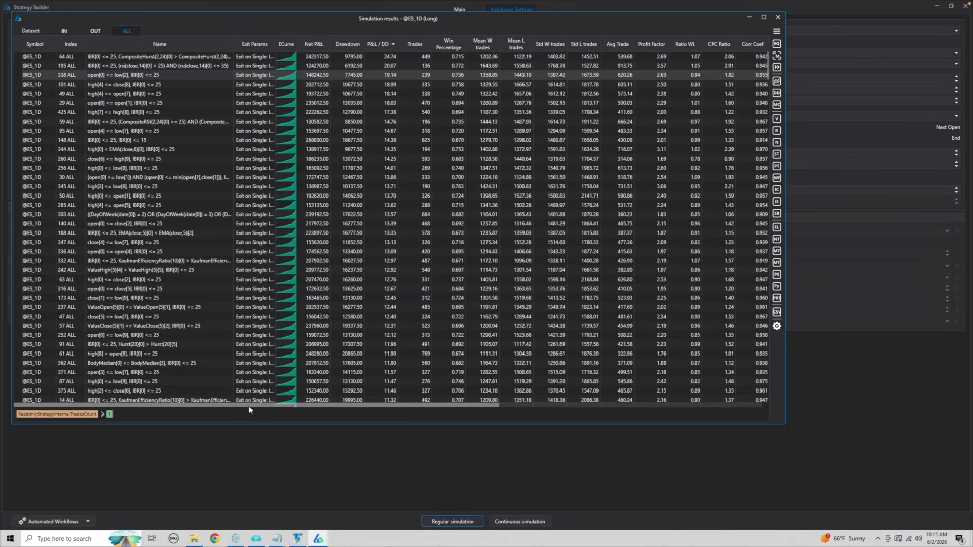
Sort the simulation results by Perfect Profit Correlation from highest to lowest and return to the strategy name columns.
left_click_drag(248, 405, 653, 417)
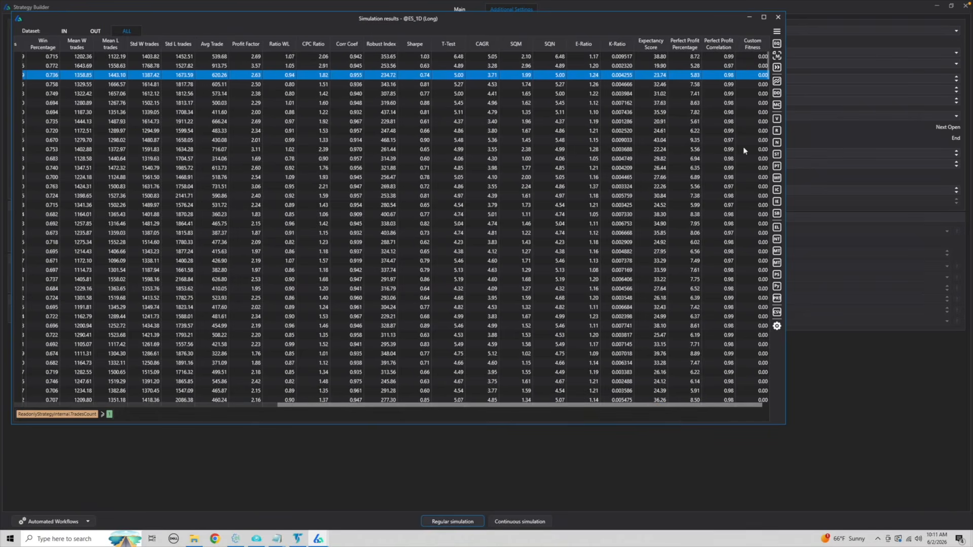
left_click(728, 57)
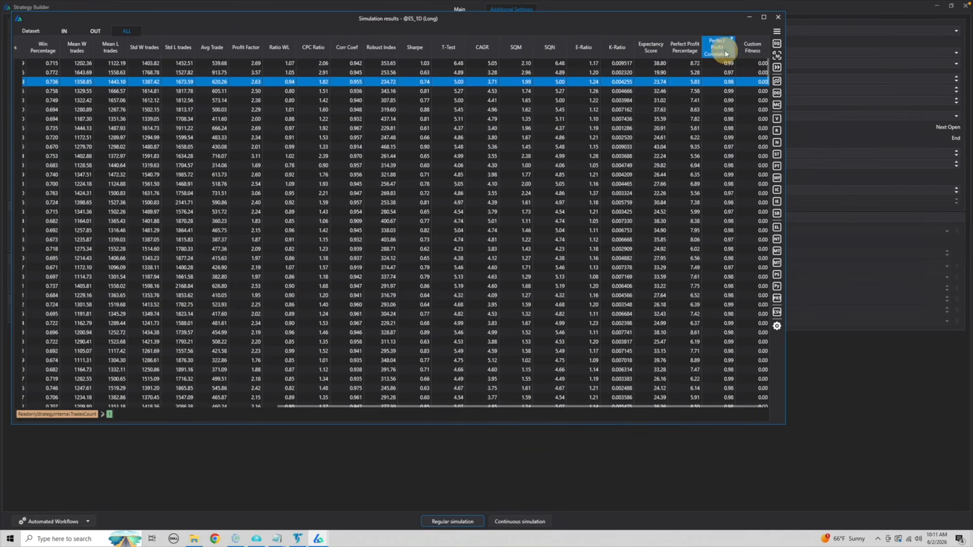
left_click(726, 54)
scroll(723, 83, "up", 14)
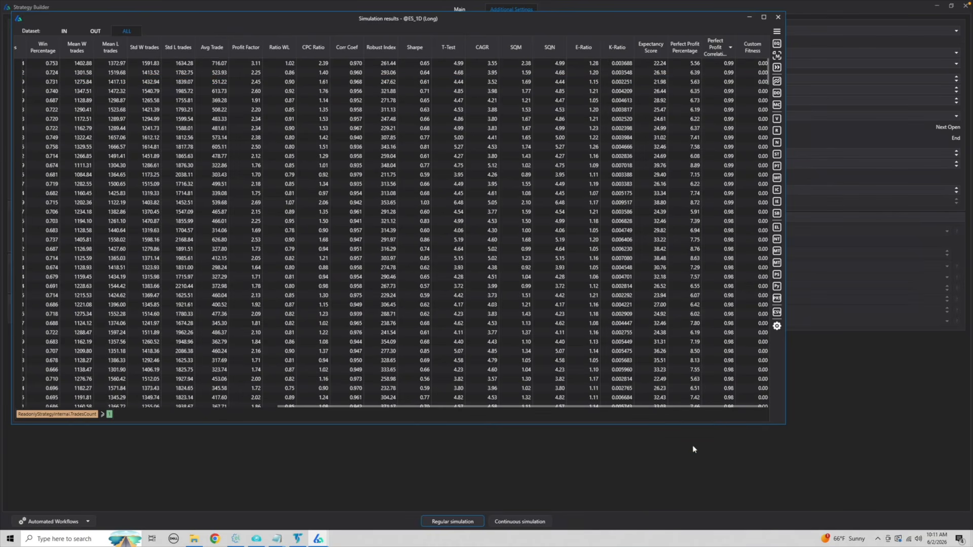
left_click_drag(739, 405, 269, 420)
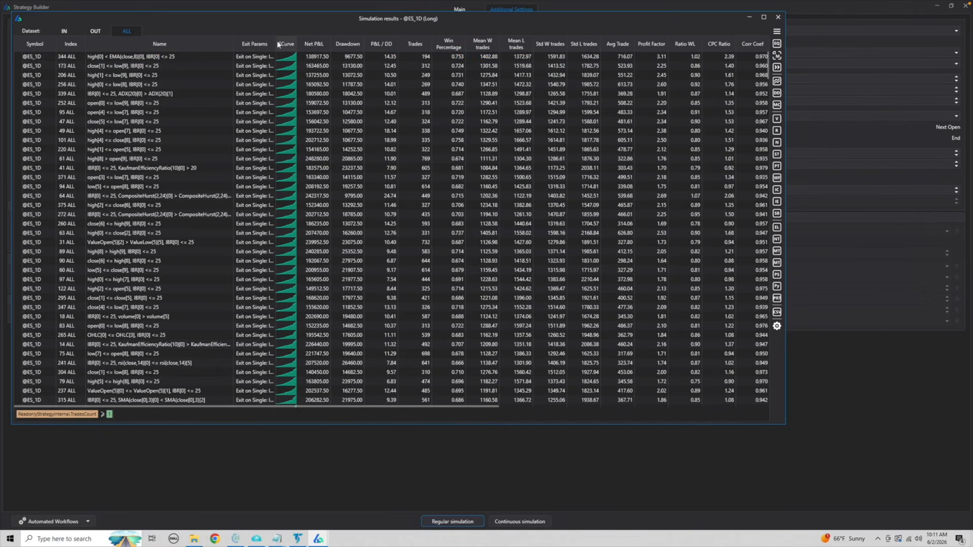
Examine the equity curves of the first two results, high[0] < EMA(close,8)[0] and close[1] <= low[9], each combined with IBR.
left_click(235, 56)
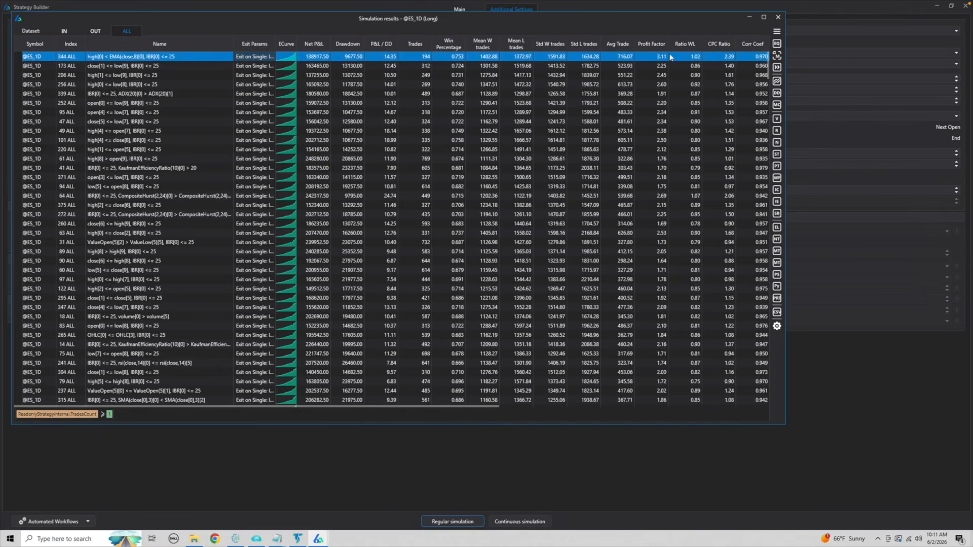
left_click(778, 44)
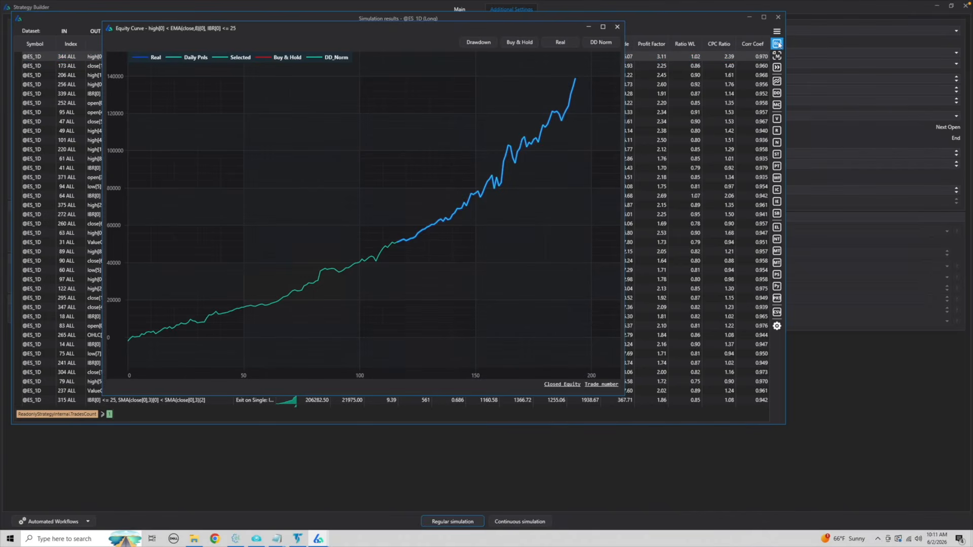
left_click(618, 28)
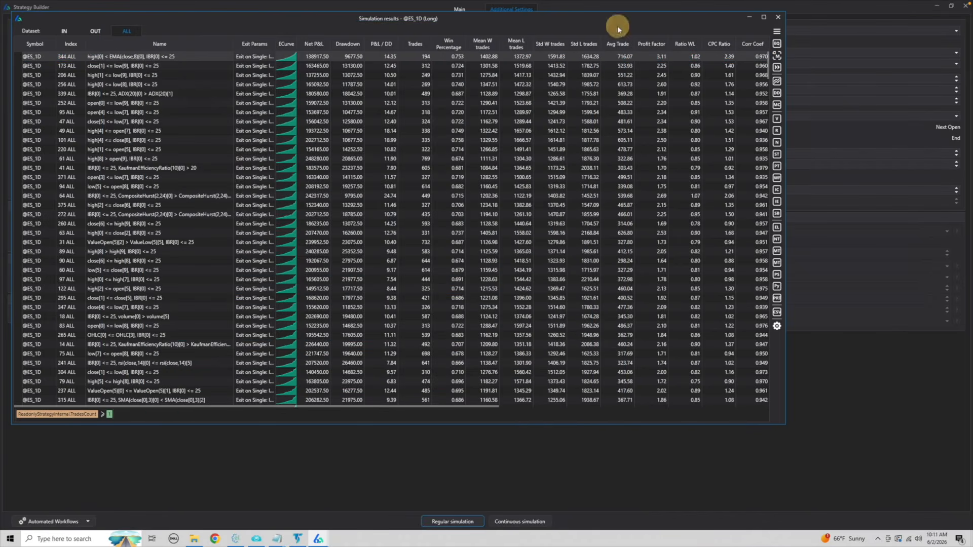
left_click(402, 66)
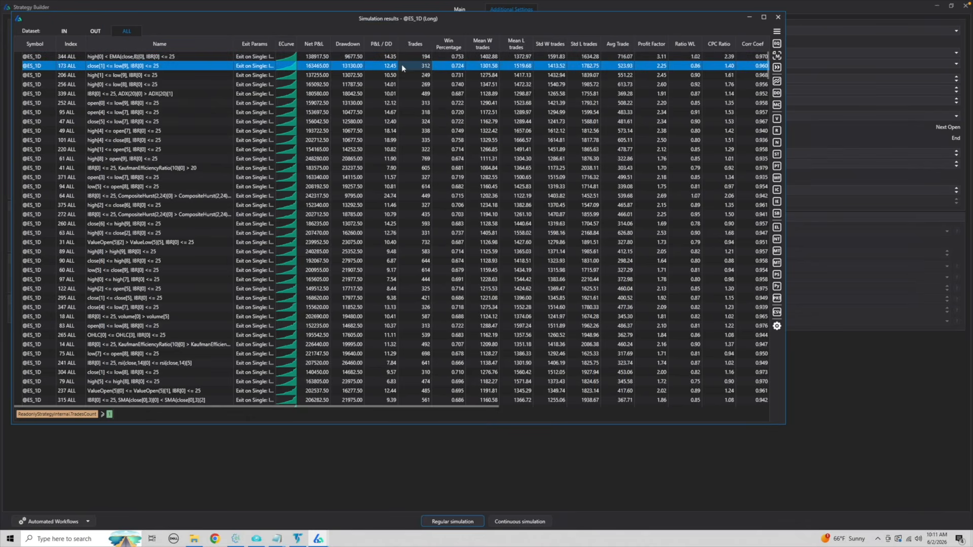
left_click(778, 43)
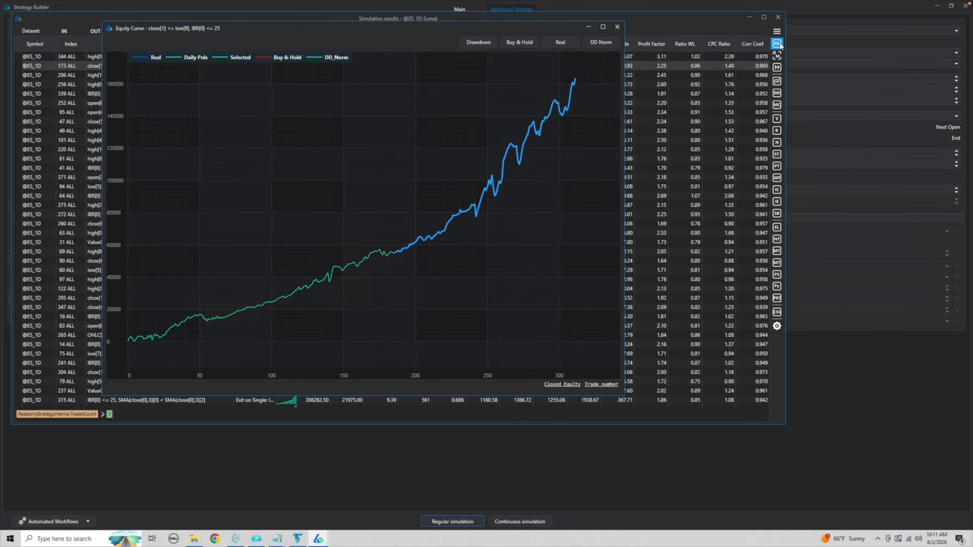
left_click(614, 28)
Add the close[1] <= low[9], IBR[0] <= 25 strategy to the portfolio and select it in the main Build Alpha portfolio window.
right_click(220, 64)
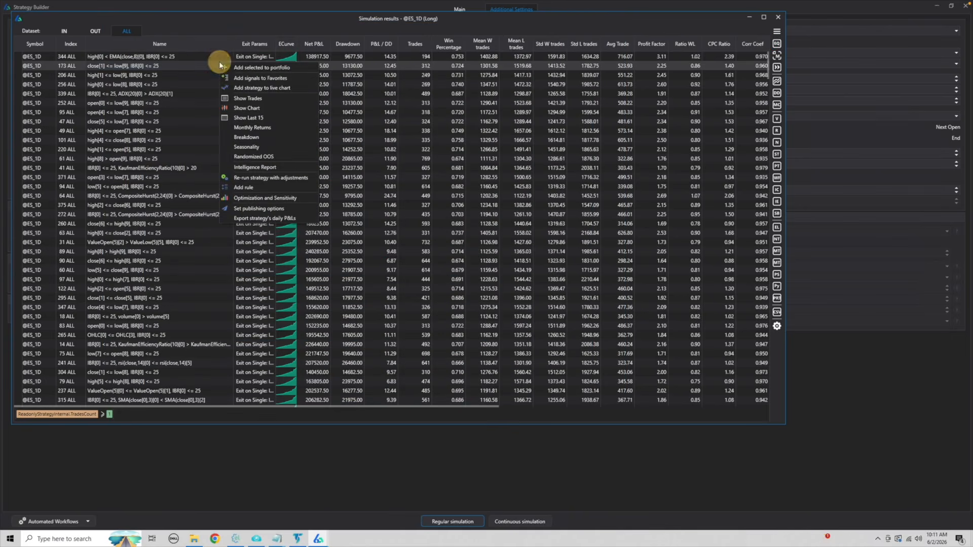
left_click(248, 71)
mouse_move(319, 539)
left_click(245, 506)
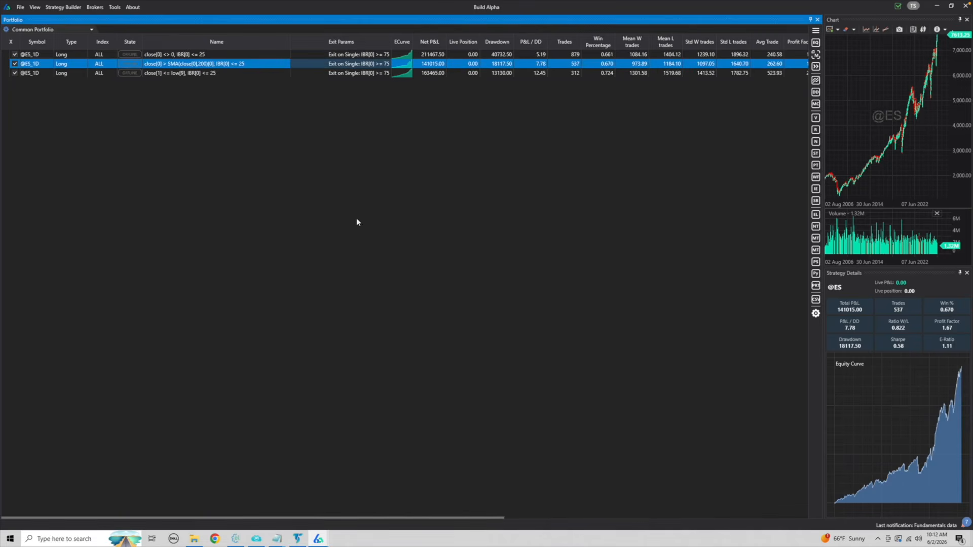
left_click(434, 73)
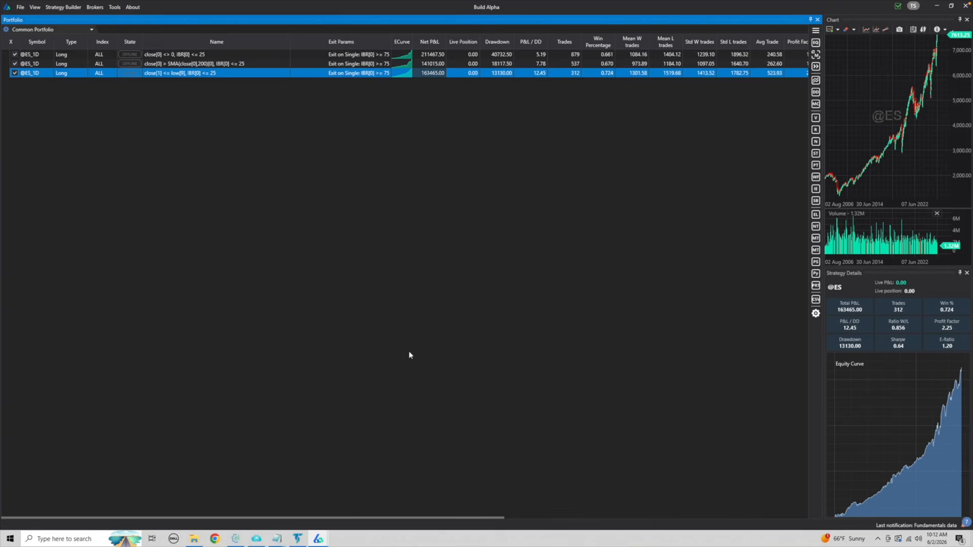
Close the simulation results window and return to the Strategy Builder's main signal and exit settings.
mouse_move(316, 543)
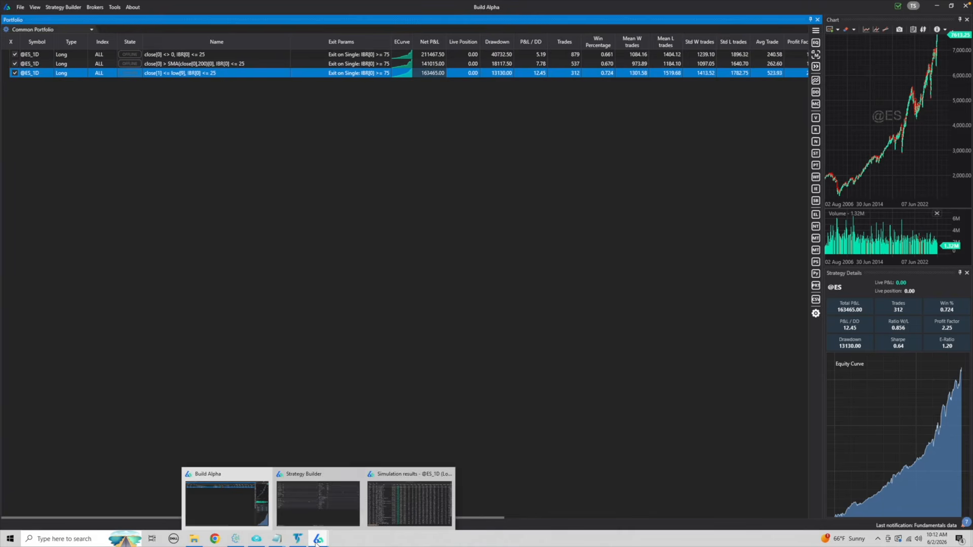
left_click(410, 501)
left_click(778, 18)
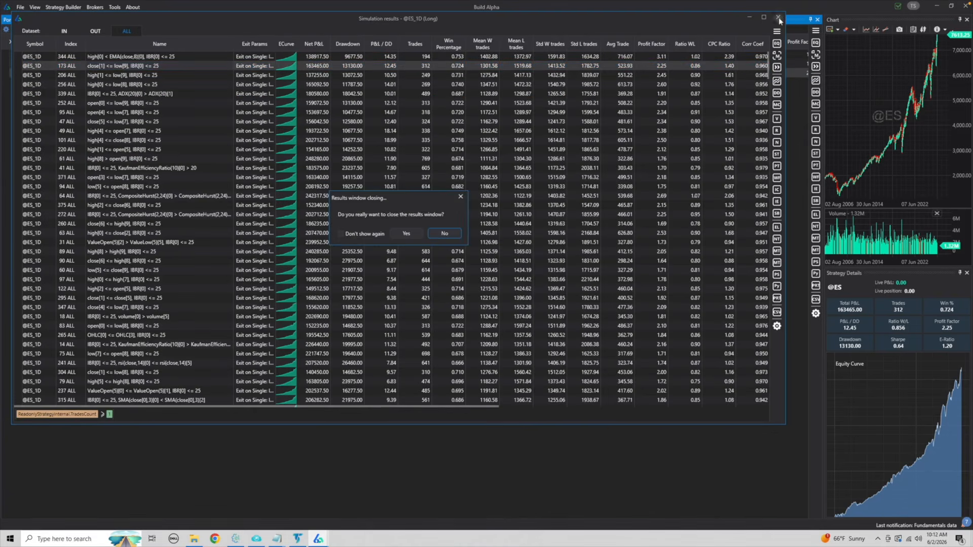
left_click(409, 233)
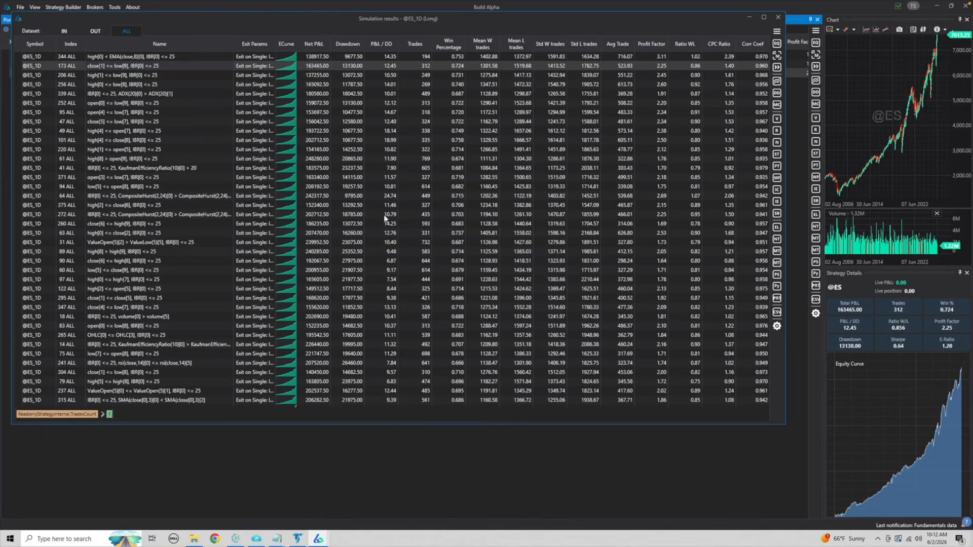
mouse_move(318, 539)
left_click(348, 504)
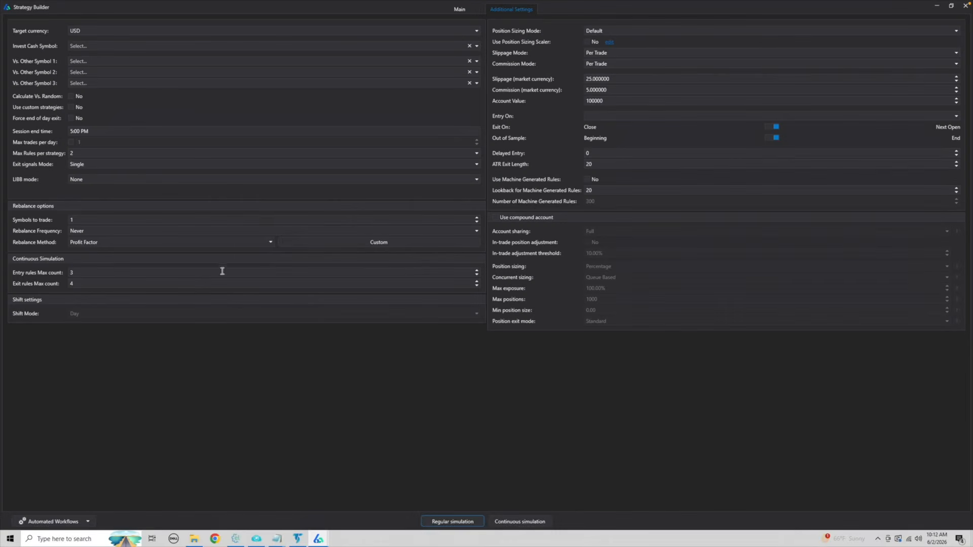
left_click(459, 9)
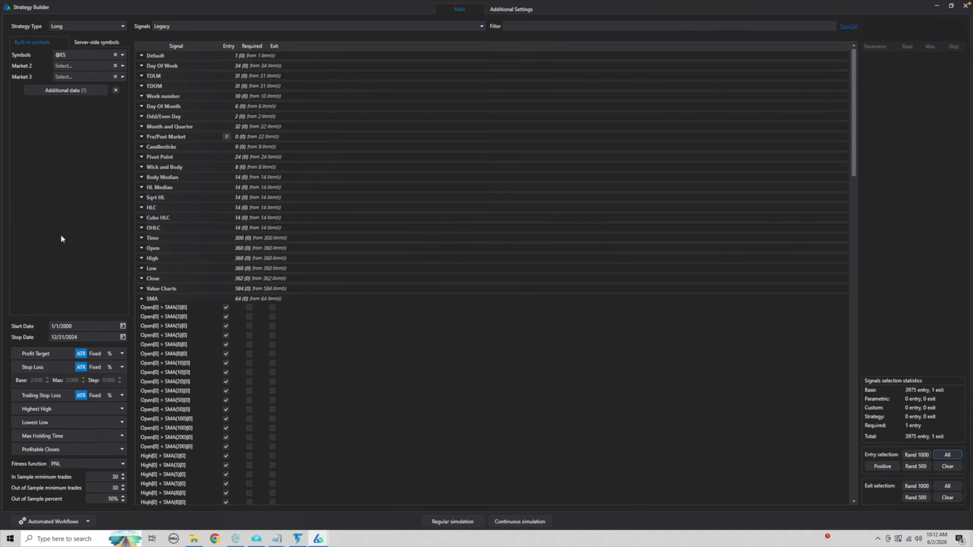
Enable an ATR stop loss with base 2, maximum 5 and step 1, and run a regular simulation.
left_click(19, 366)
left_click(84, 379)
left_click(83, 378)
left_click(83, 379)
left_click(83, 378)
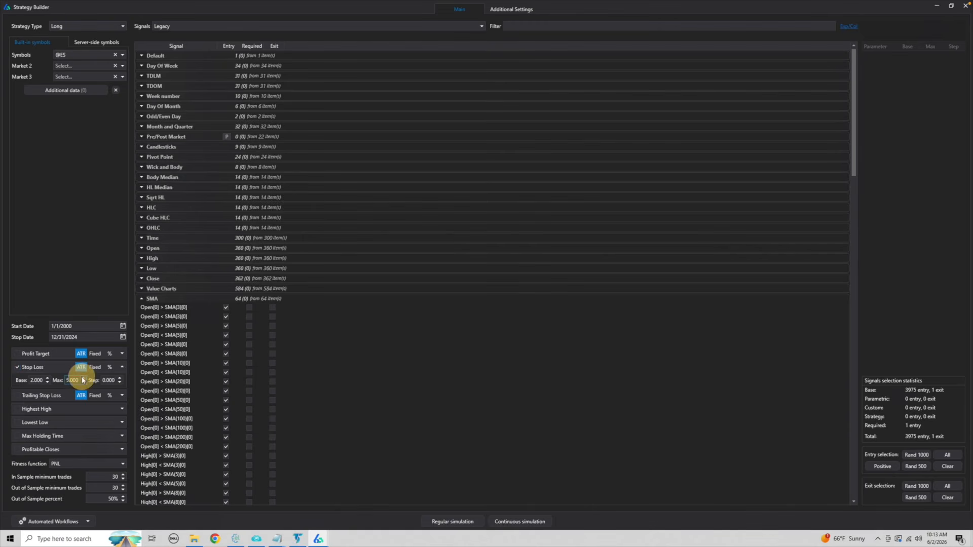
left_click(121, 378)
left_click(161, 384)
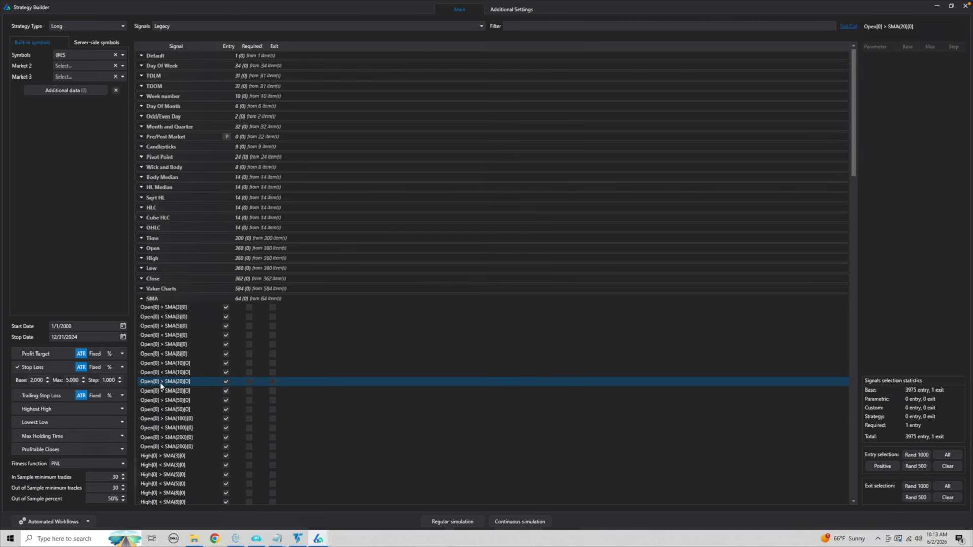
left_click(437, 523)
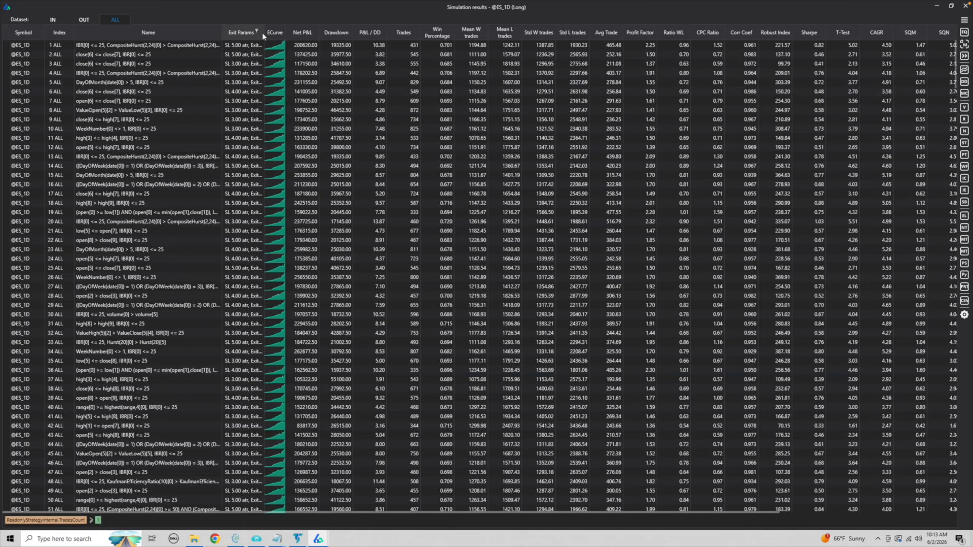
Widen the Exit Params column and sort the simulation results by Perfect Profit Correlation from highest to lowest.
left_click_drag(264, 32, 330, 33)
left_click(302, 46)
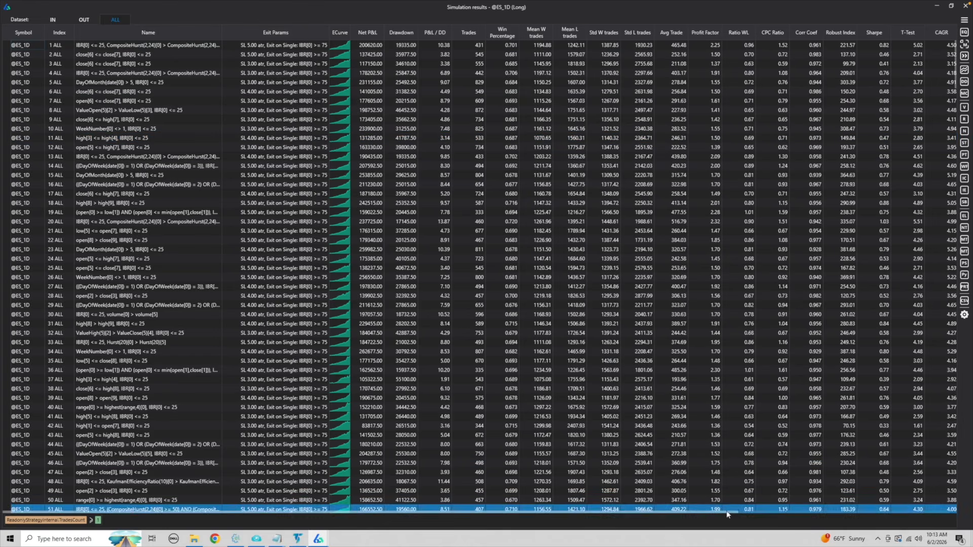
left_click_drag(738, 510, 946, 470)
left_click(905, 36)
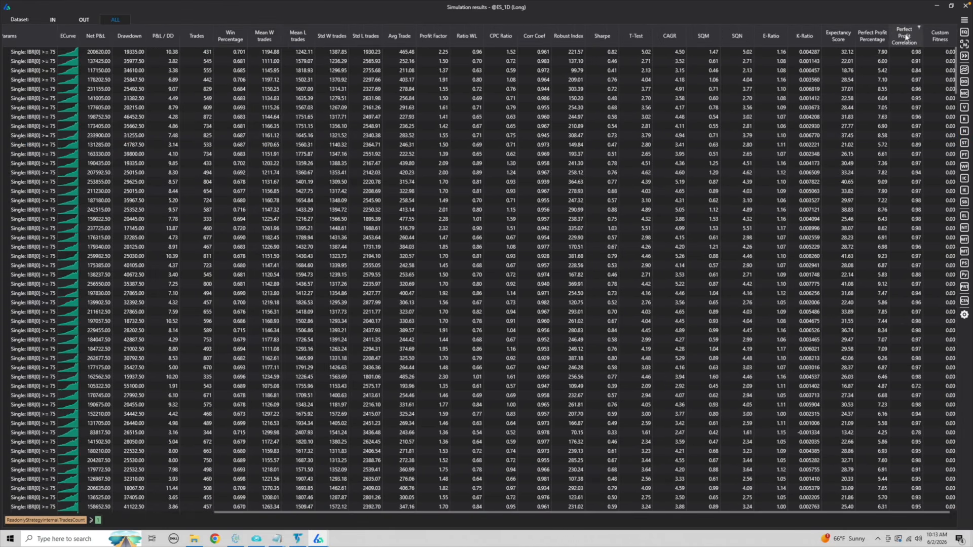
left_click(906, 37)
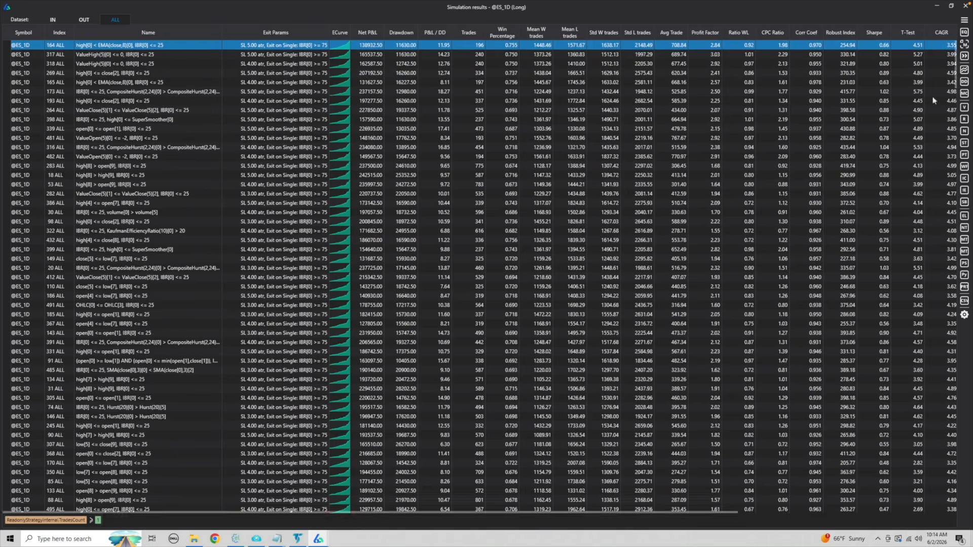
Examine the equity curve of the top-ranked result, high[0] < EMA(close,8)[0] with IBR[0] <= 25, and close the chart.
left_click(931, 44)
left_click(963, 34)
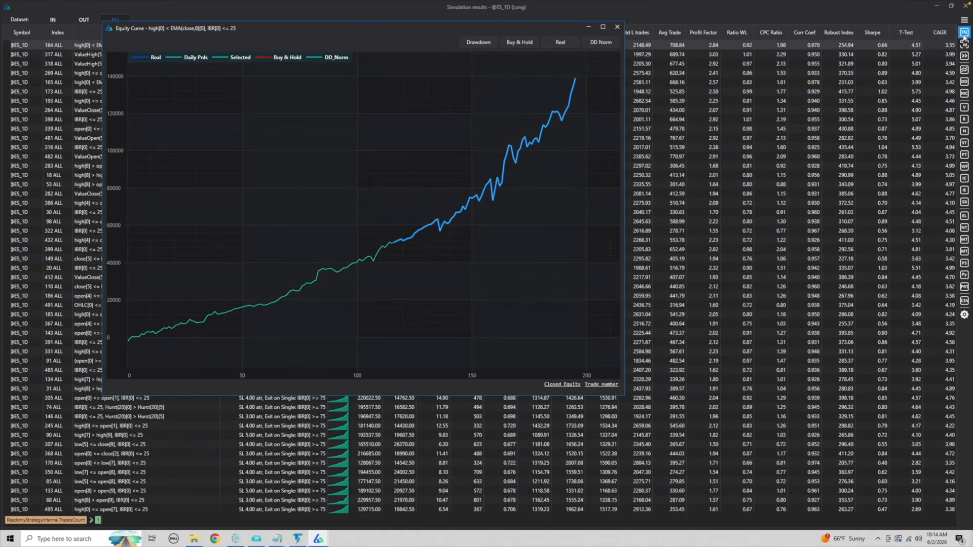
left_click(617, 27)
Add the high[0] < EMA(close,8)[0], IBR[0] <= 25 strategy with the 5 ATR stop to the portfolio and select it in the main Build Alpha window.
right_click(449, 44)
left_click(469, 52)
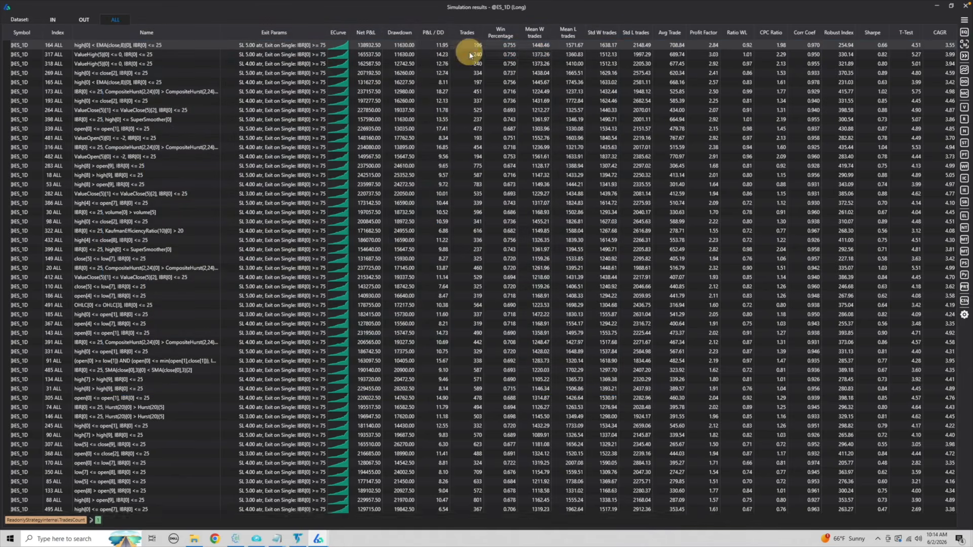
mouse_move(314, 540)
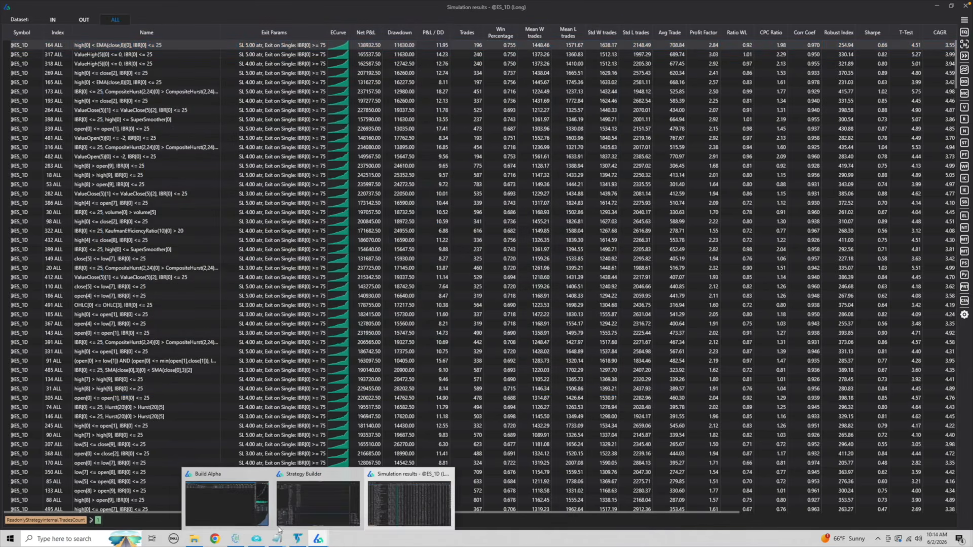
left_click(250, 514)
left_click(354, 84)
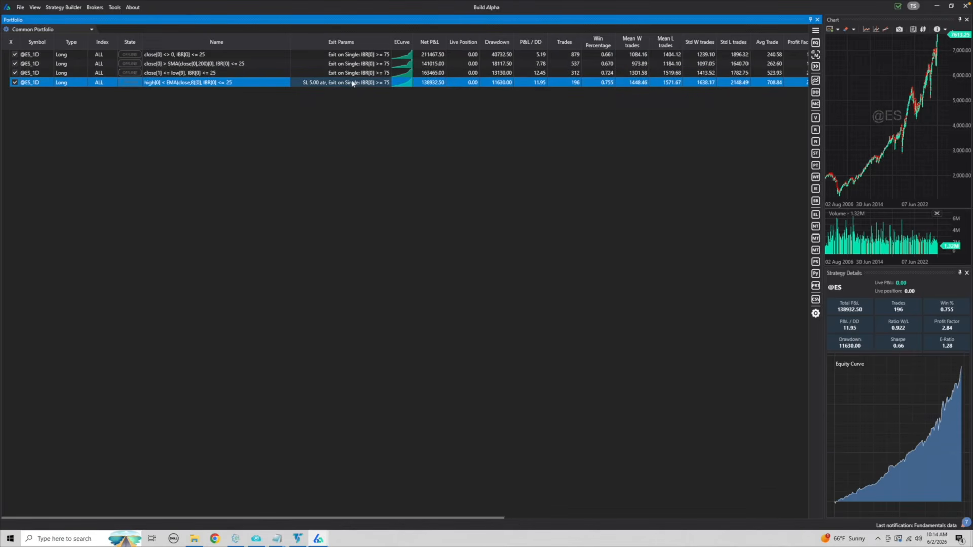
Compare the portfolio metrics of the close[1] <= low[9] strategy with the 5 ATR stop strategy, and return to the Strategy Builder.
left_click(424, 75, "ctrl")
left_click(429, 84)
left_click(319, 536)
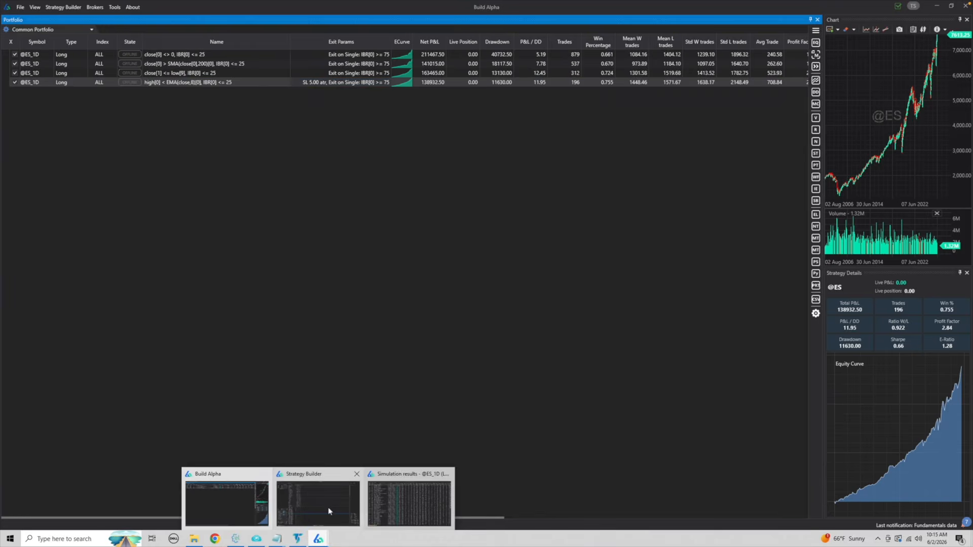
left_click(329, 507)
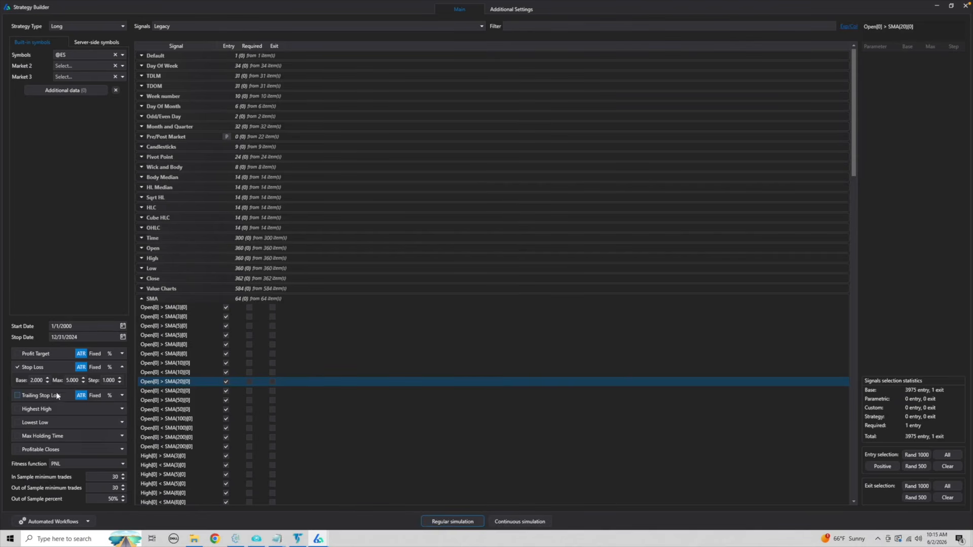